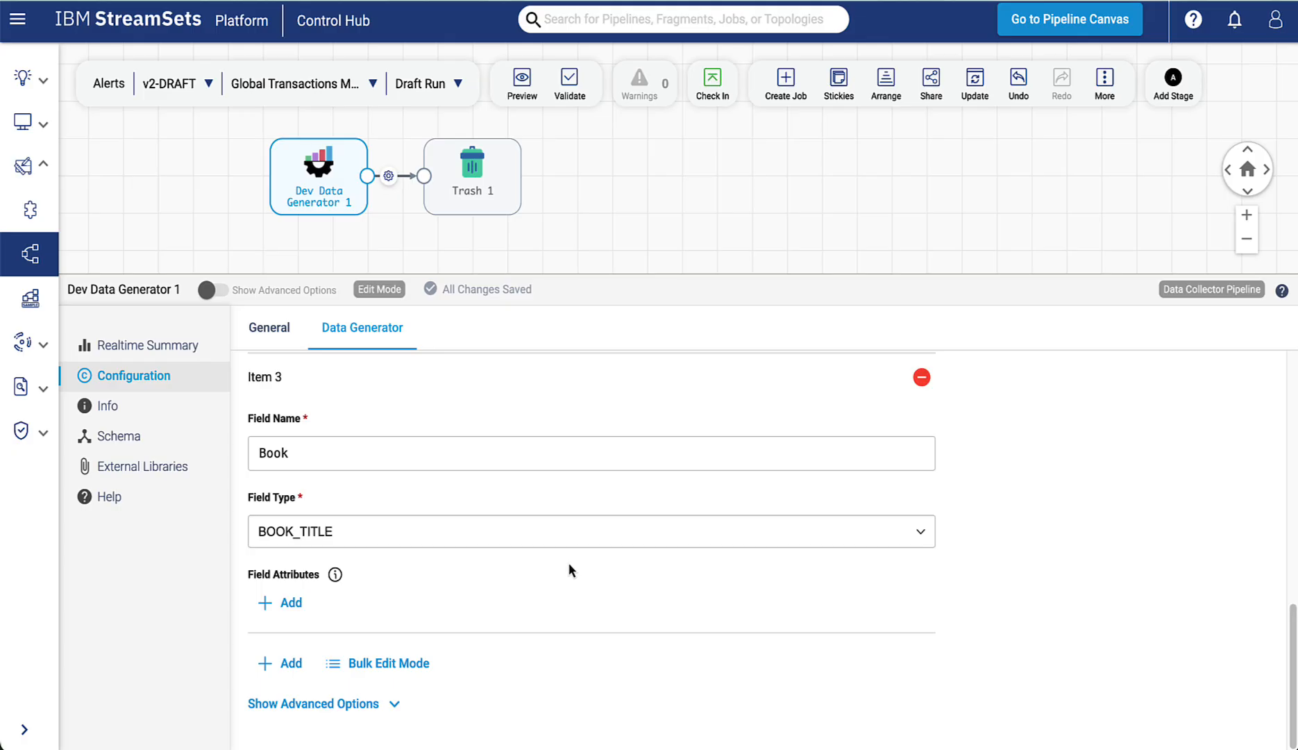
Insert a Dev Random Error processor between Dev Data Generator 1 and Trash 1, then auto-arrange the pipeline stages.
{"action": "left_click", "coordinate": [468, 194]}
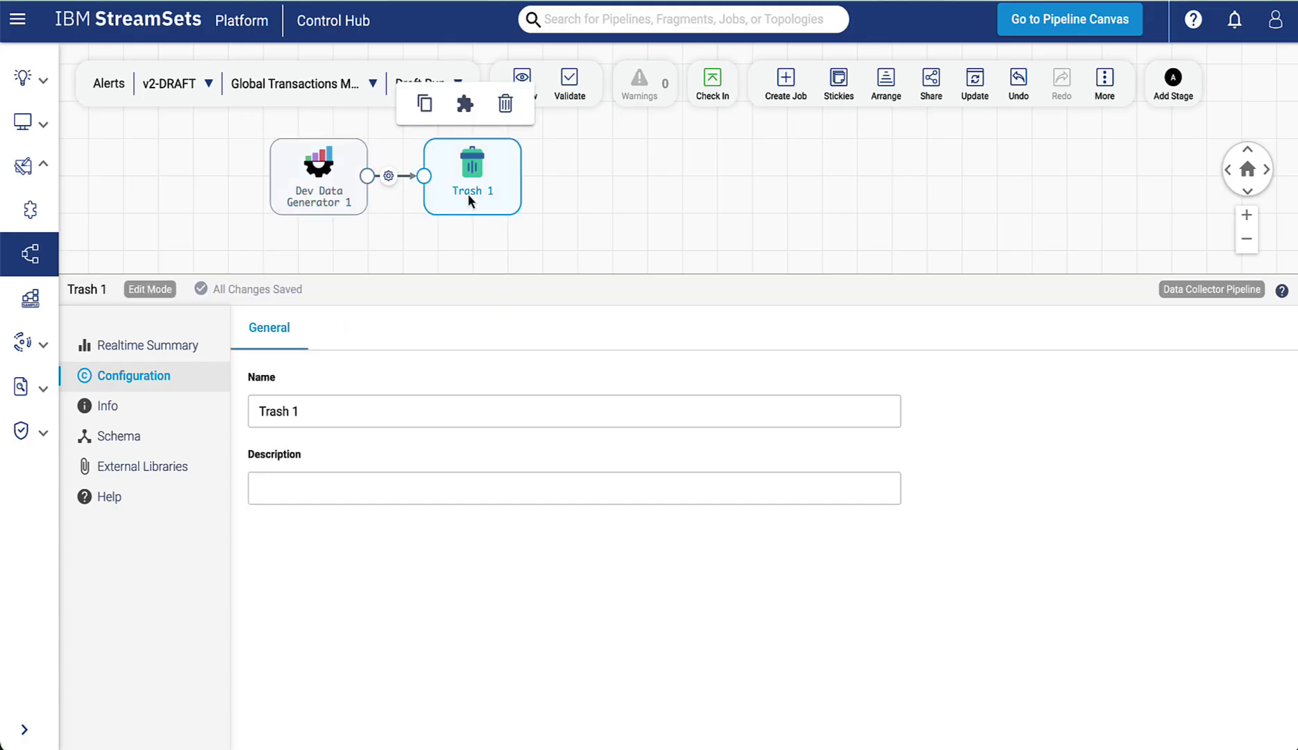
{"action": "left_click", "coordinate": [587, 198]}
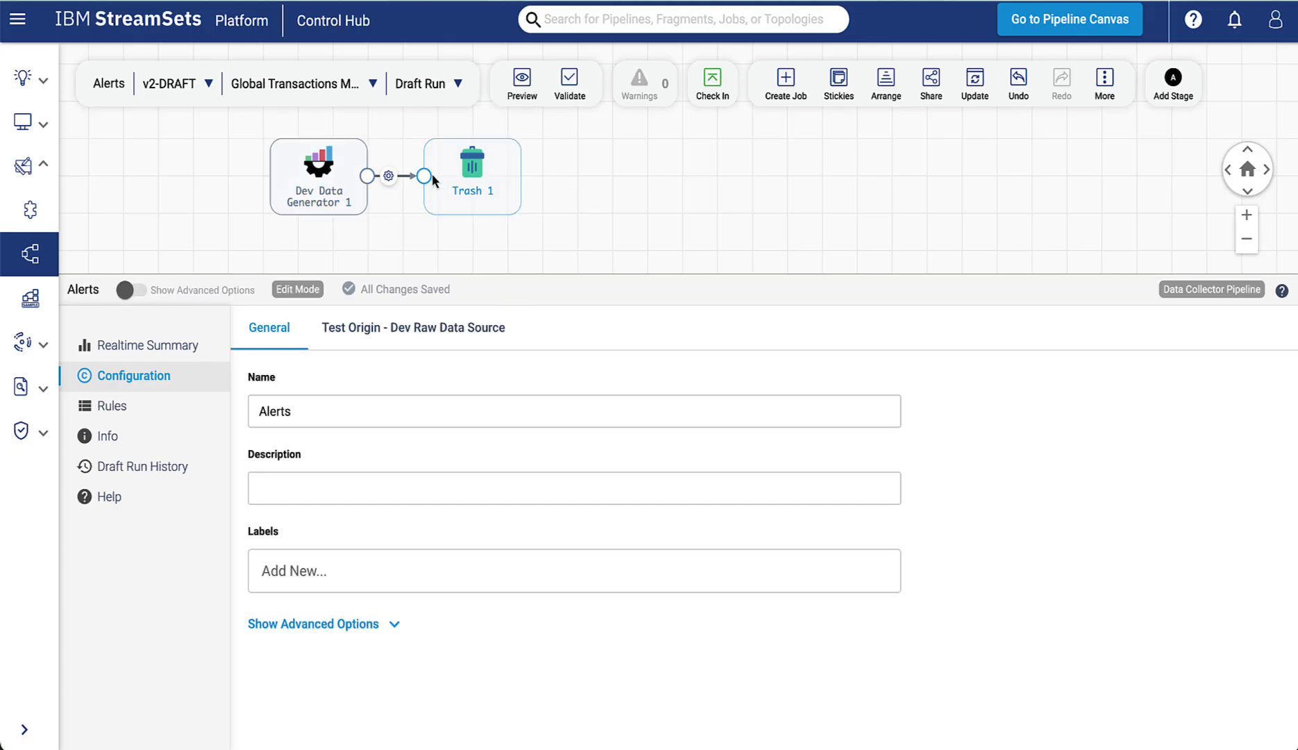
{"action": "left_click", "coordinate": [389, 177]}
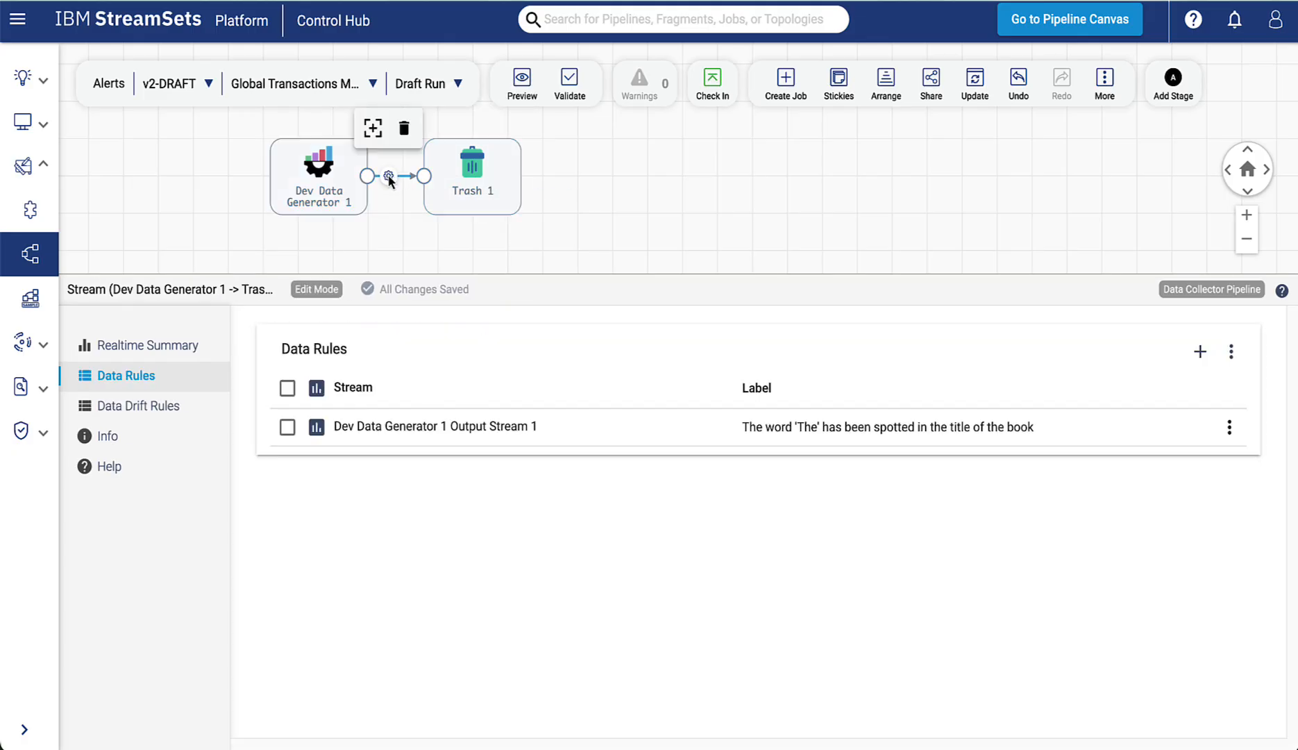
{"action": "left_click", "coordinate": [373, 128]}
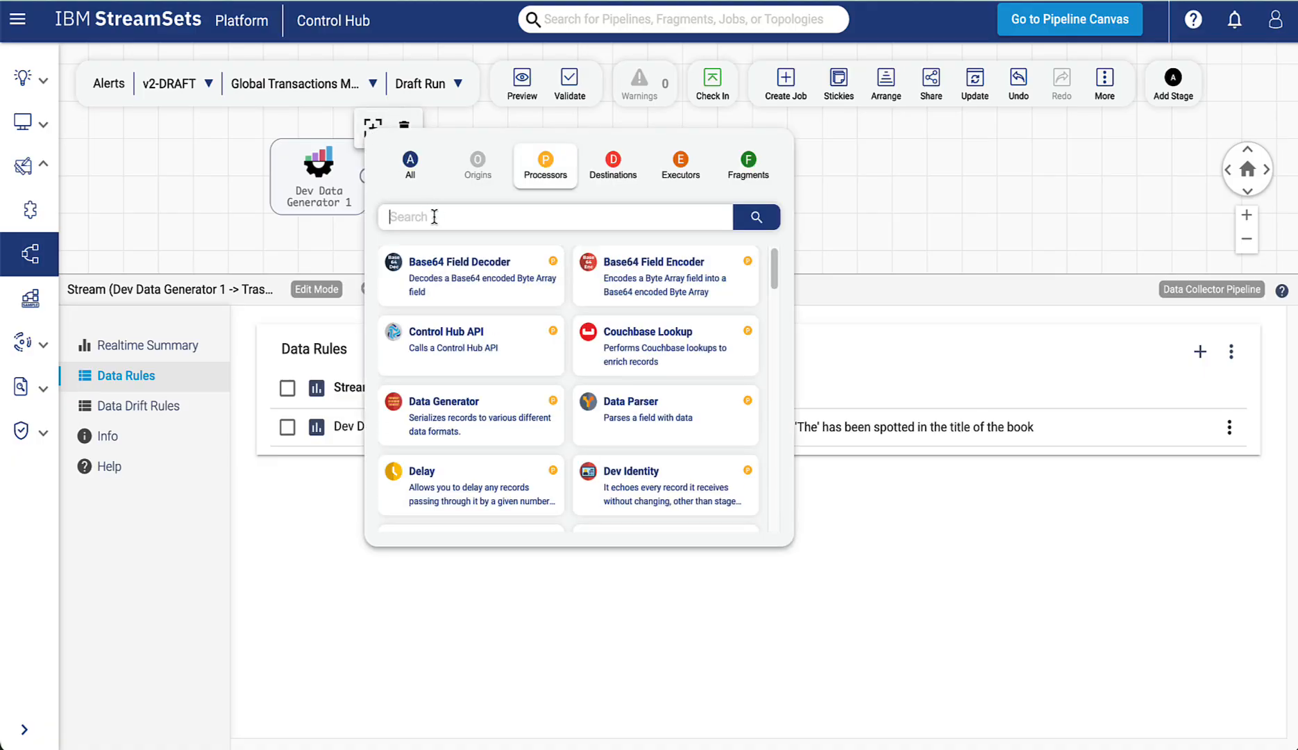
{"action": "type", "text": "error"}
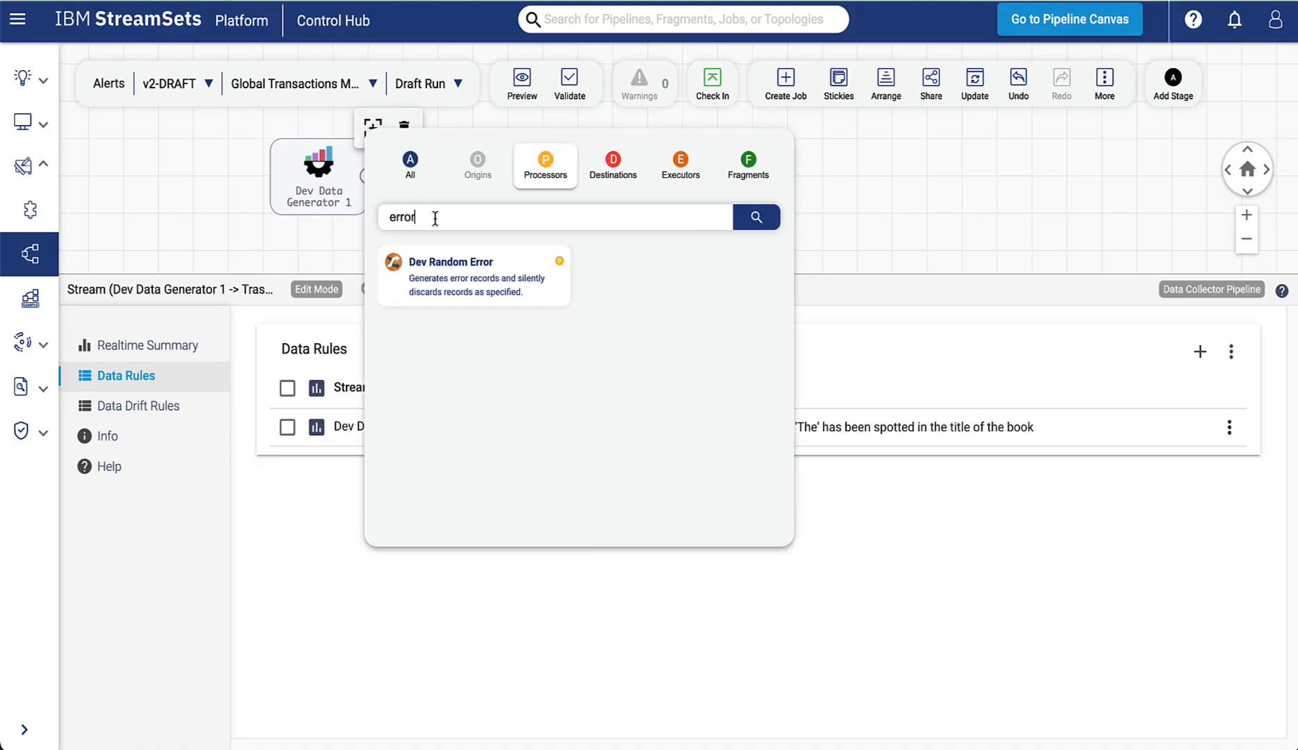
{"action": "left_click", "coordinate": [479, 276]}
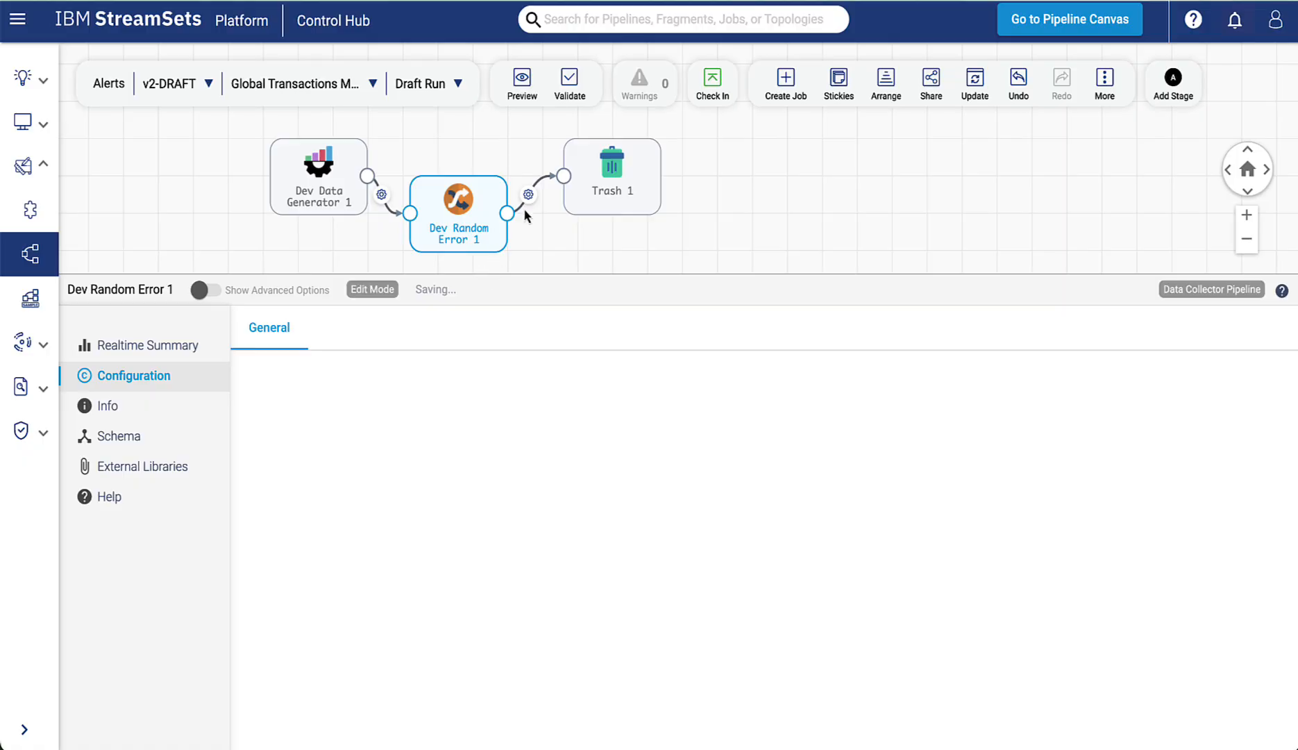
{"action": "left_click", "coordinate": [867, 89]}
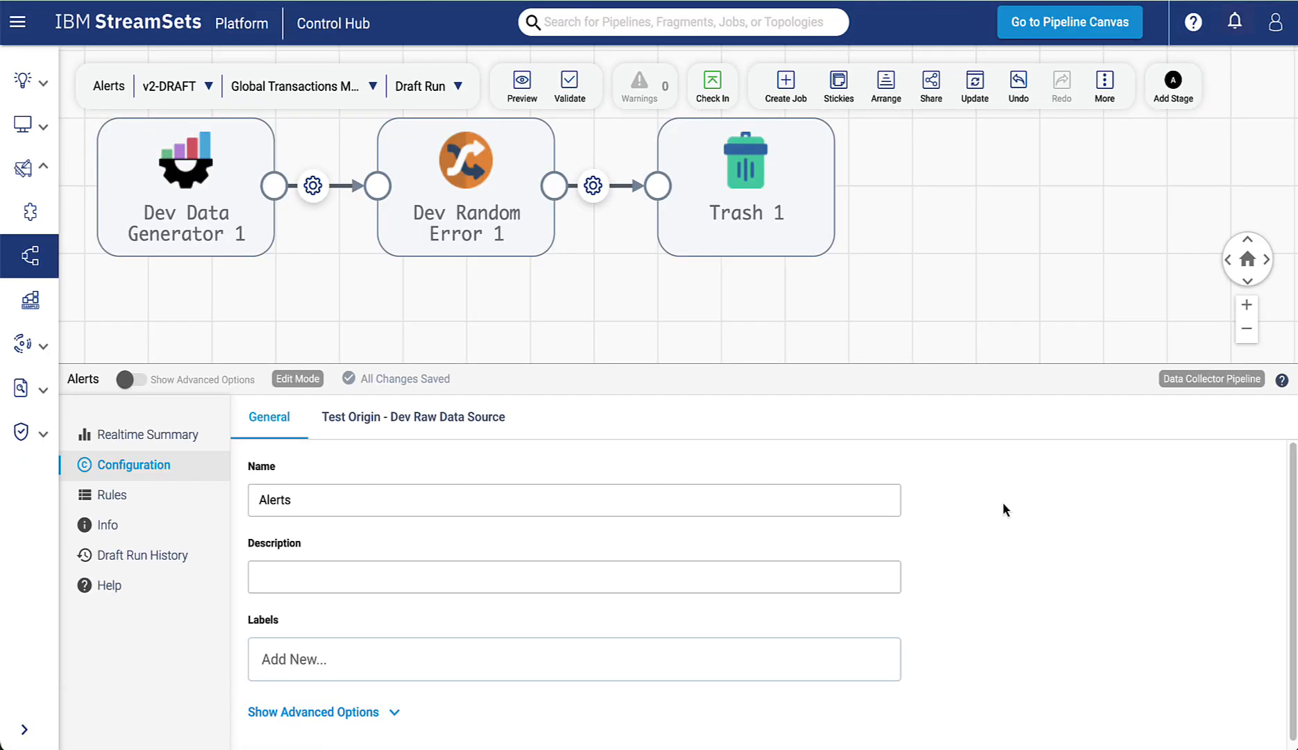
Select the pipeline's "High incidence of Error Records" metric rule and review its settings and available Metric IDs without changing them.
{"action": "left_click", "coordinate": [116, 494]}
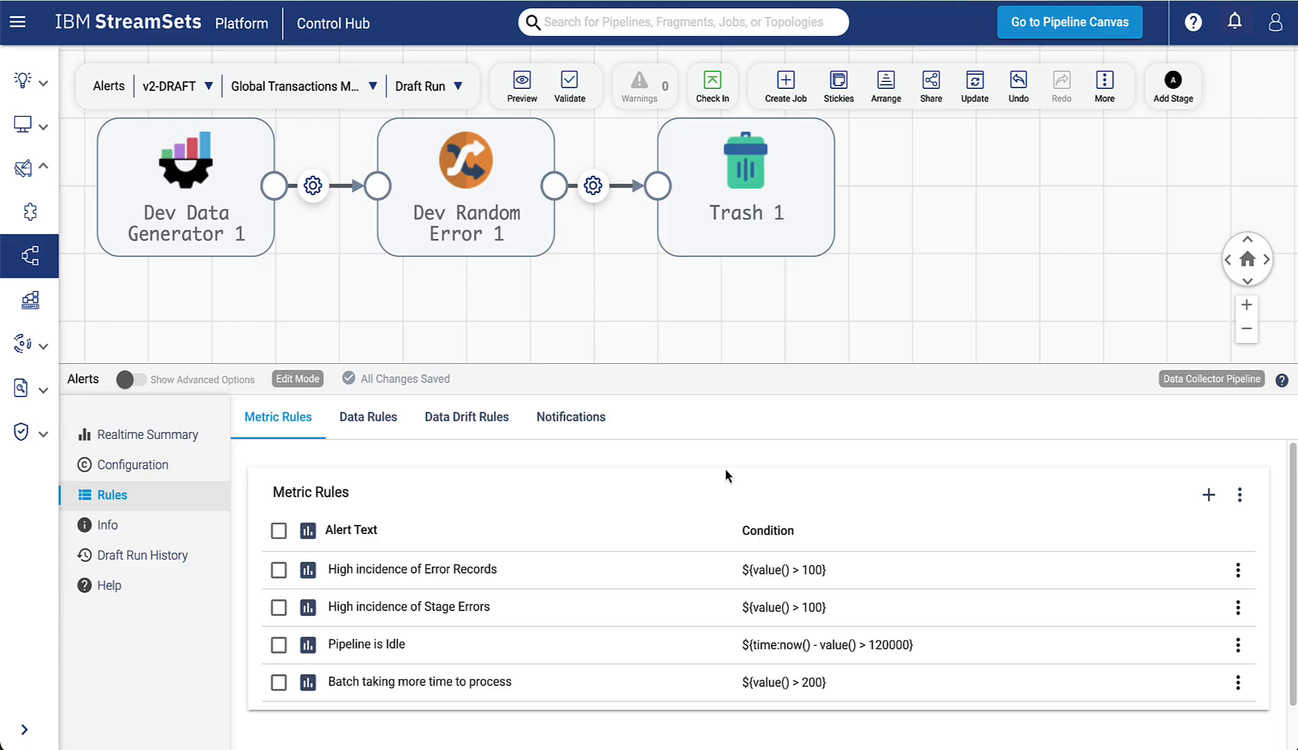
{"action": "left_click", "coordinate": [279, 570]}
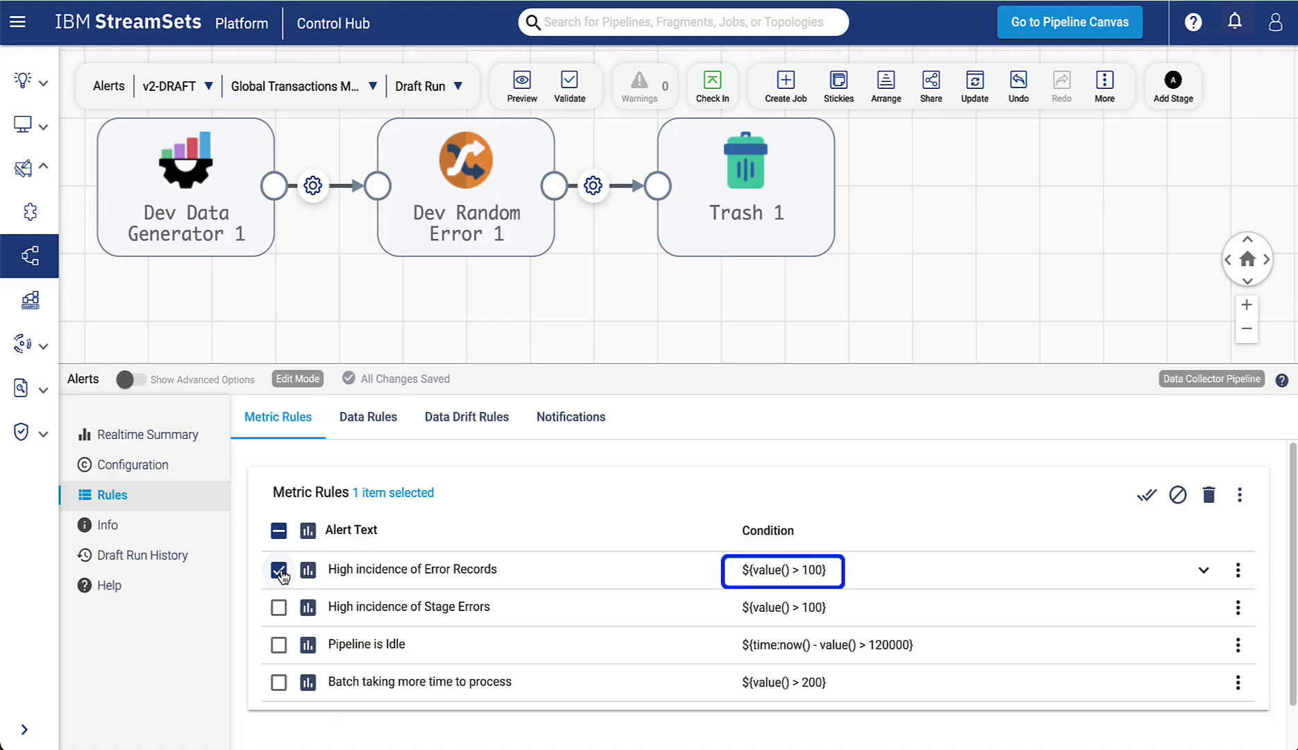
{"action": "left_click", "coordinate": [671, 585]}
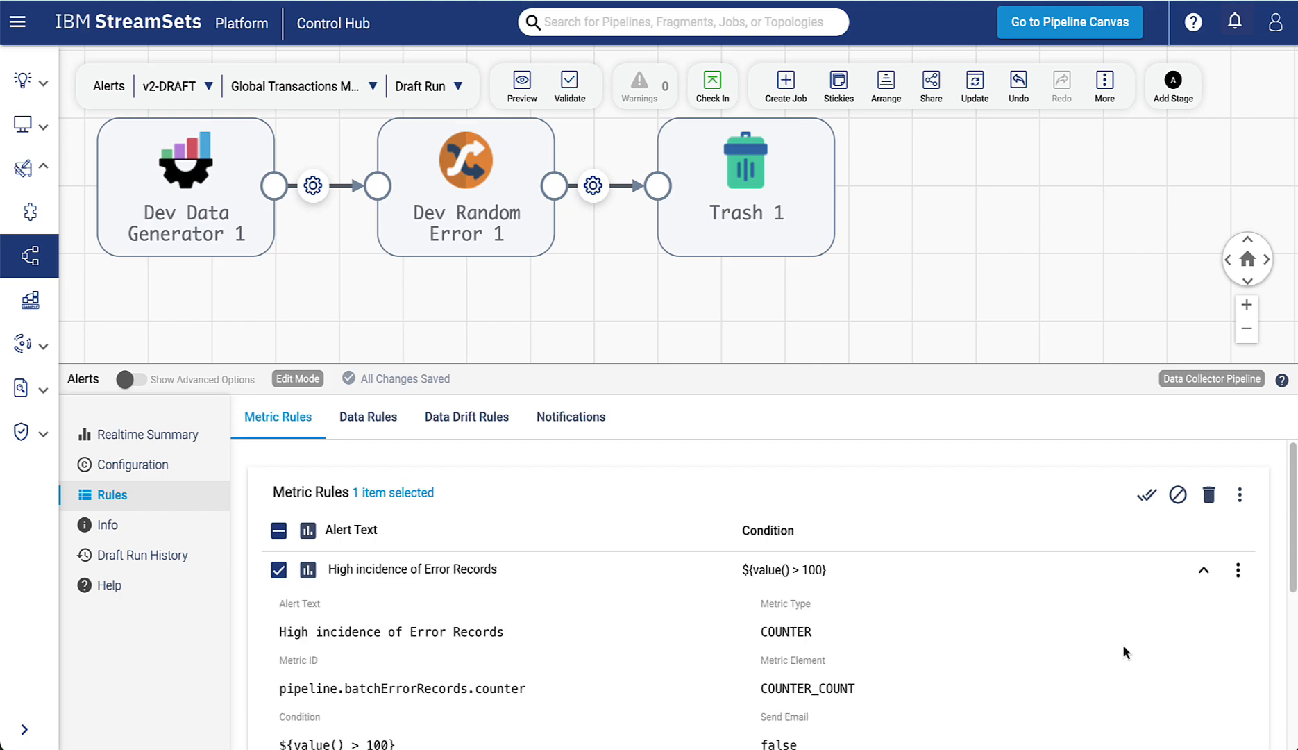
{"action": "left_click", "coordinate": [1241, 571]}
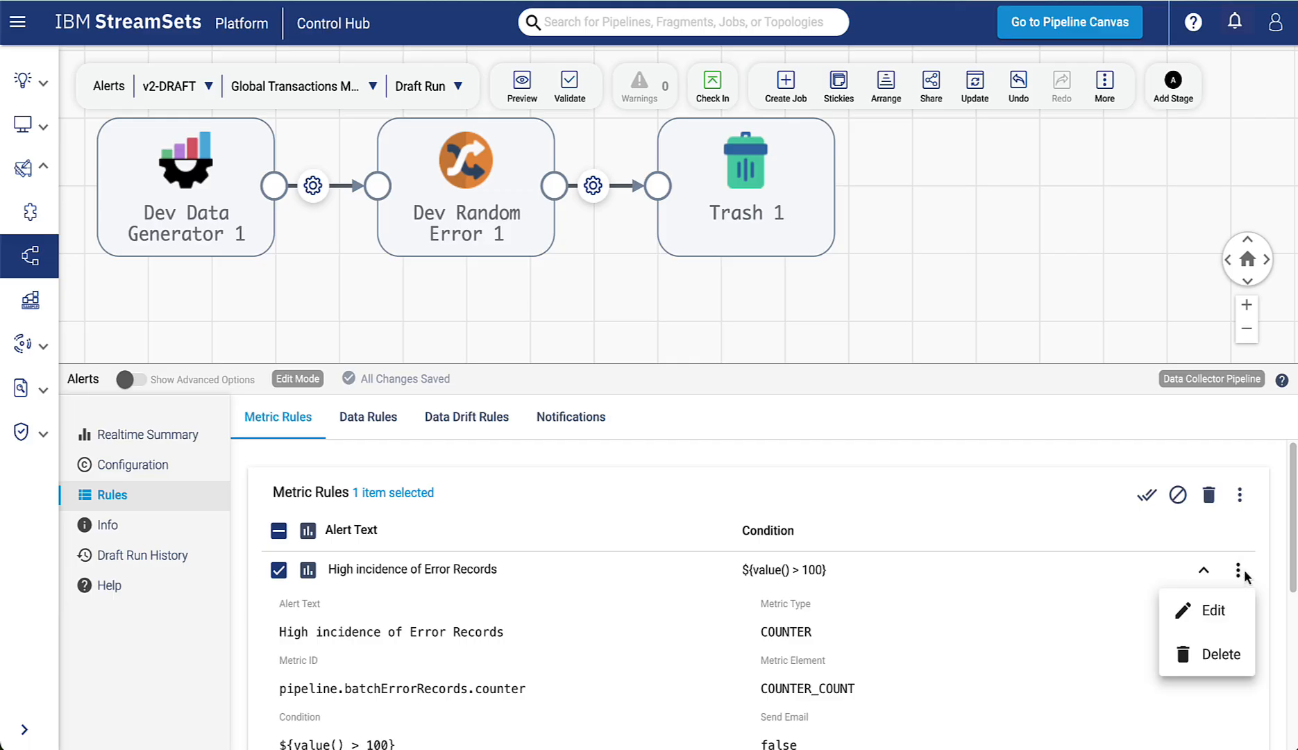
{"action": "left_click", "coordinate": [1216, 608]}
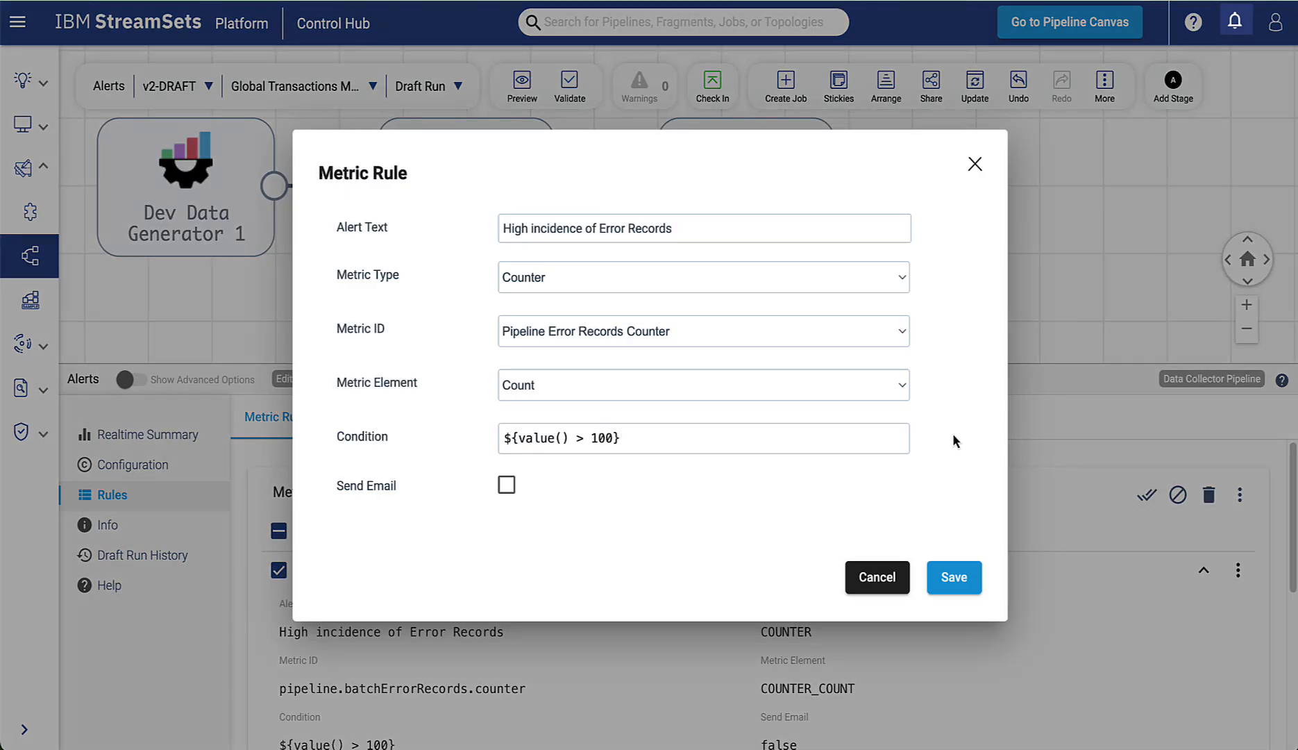
{"action": "left_click", "coordinate": [703, 340]}
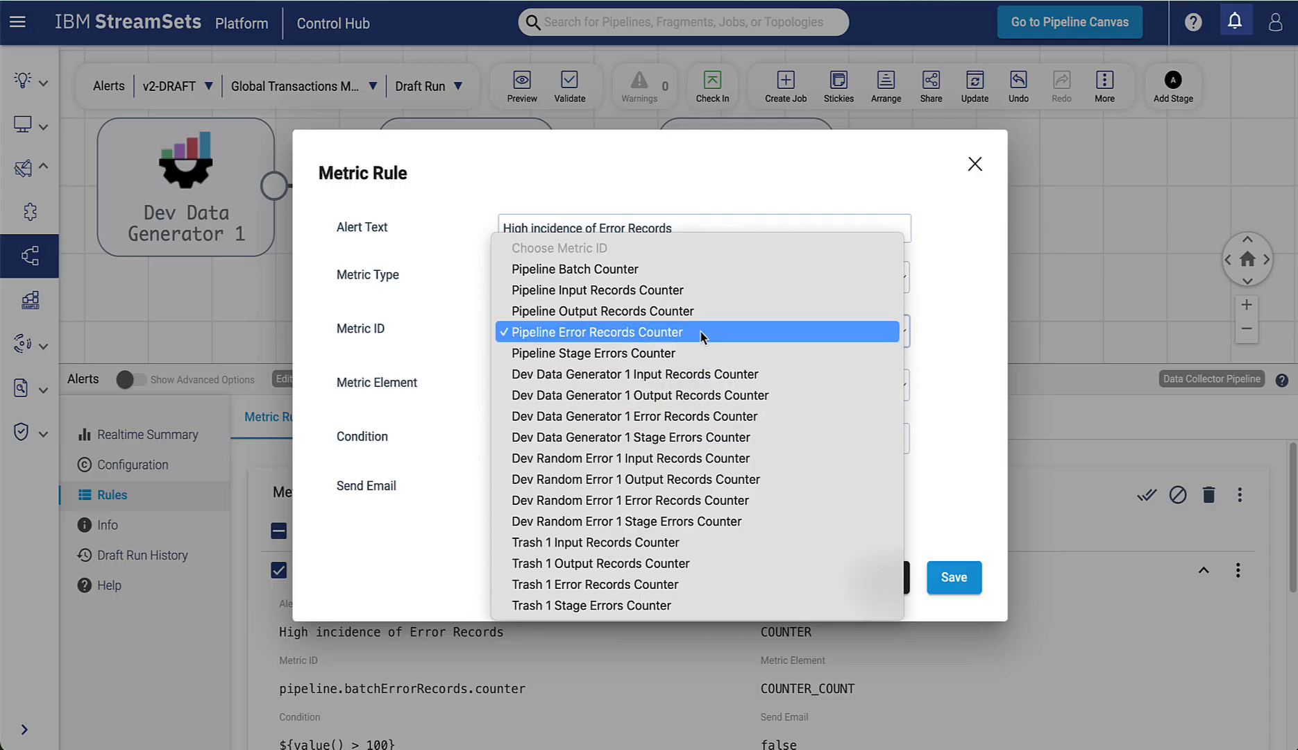
{"action": "left_click", "coordinate": [958, 383]}
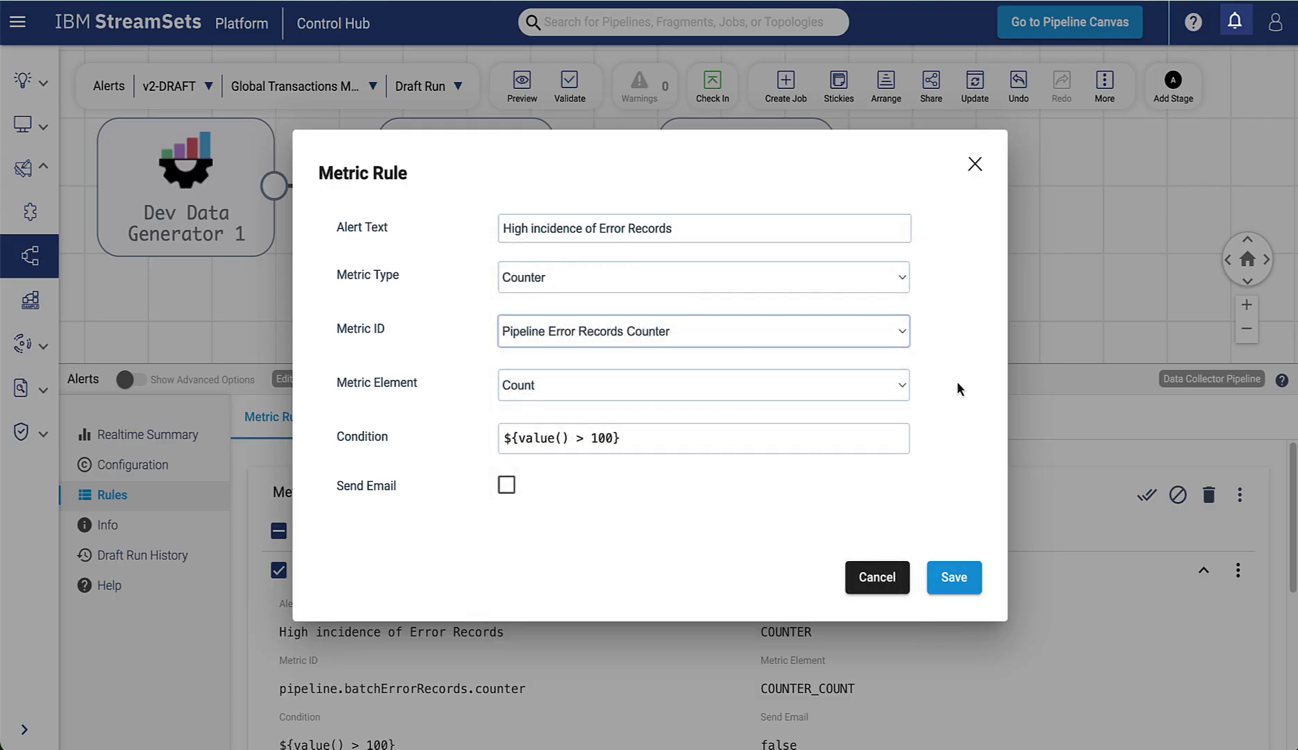
{"action": "left_click", "coordinate": [887, 580]}
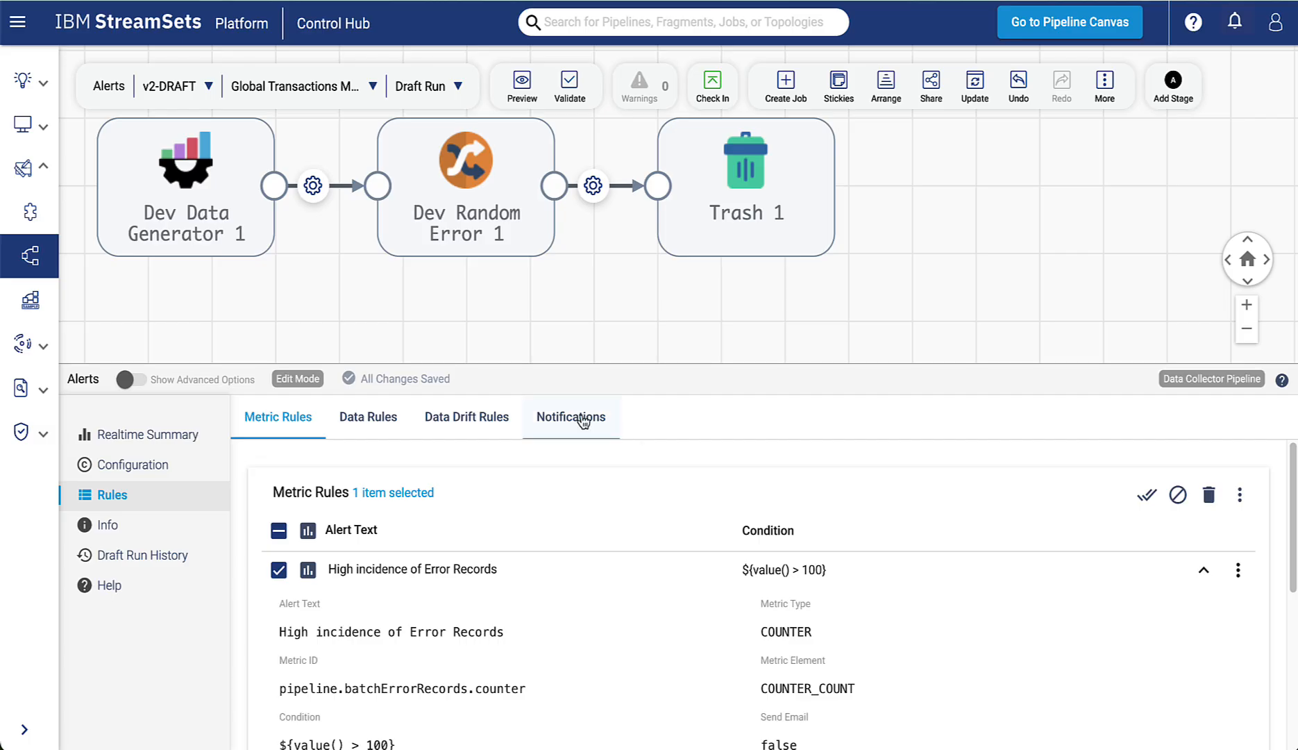
Review the pipeline rules' notification settings, including email IDs, error information level, webhook payload, URL and HTTP method.
{"action": "left_click", "coordinate": [583, 421]}
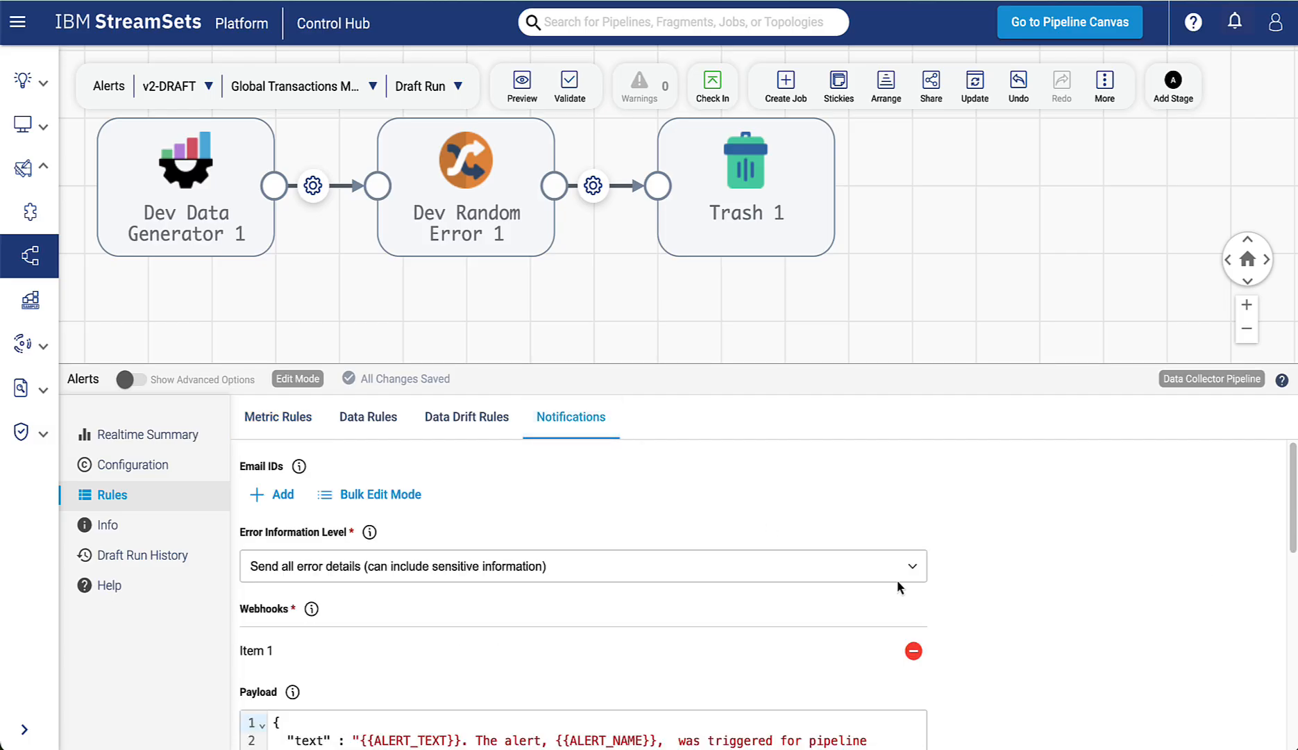
{"action": "scroll", "coordinate": [764, 597], "scroll_direction": "down", "scroll_amount": 4}
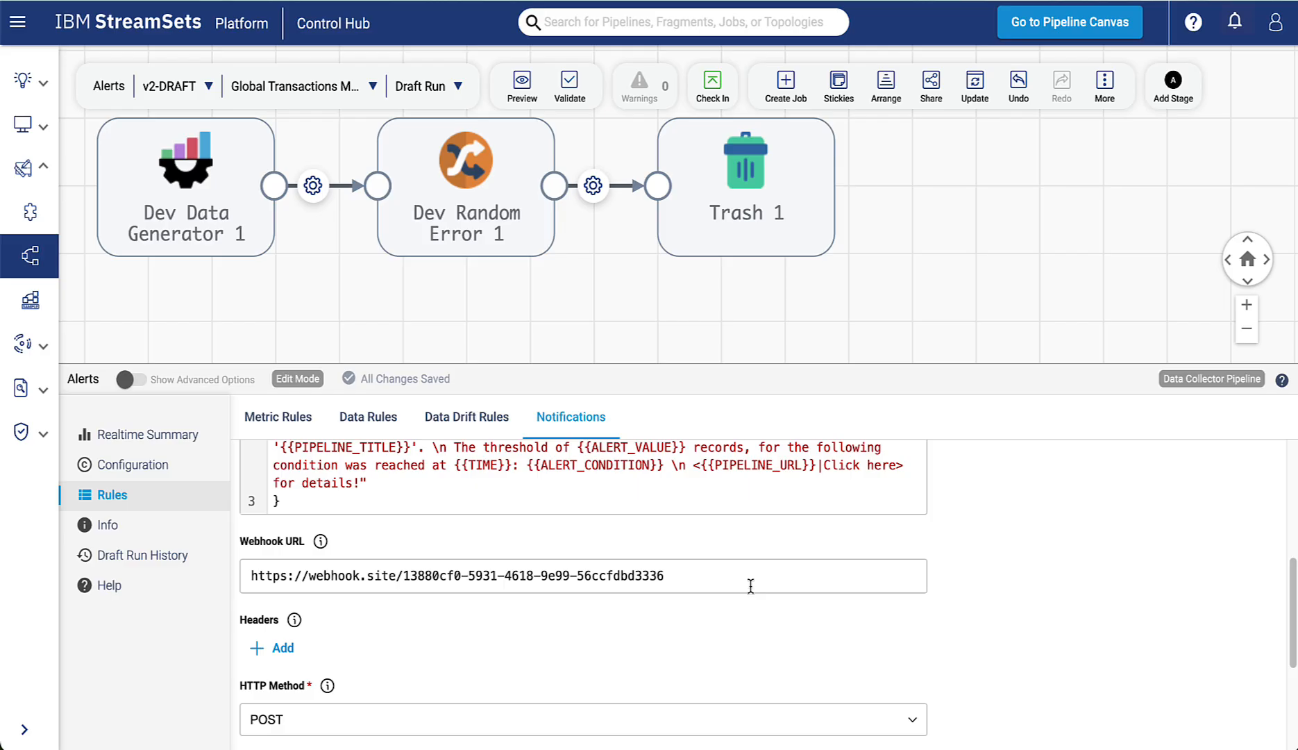
{"action": "scroll", "coordinate": [1004, 586], "scroll_direction": "up", "scroll_amount": 5}
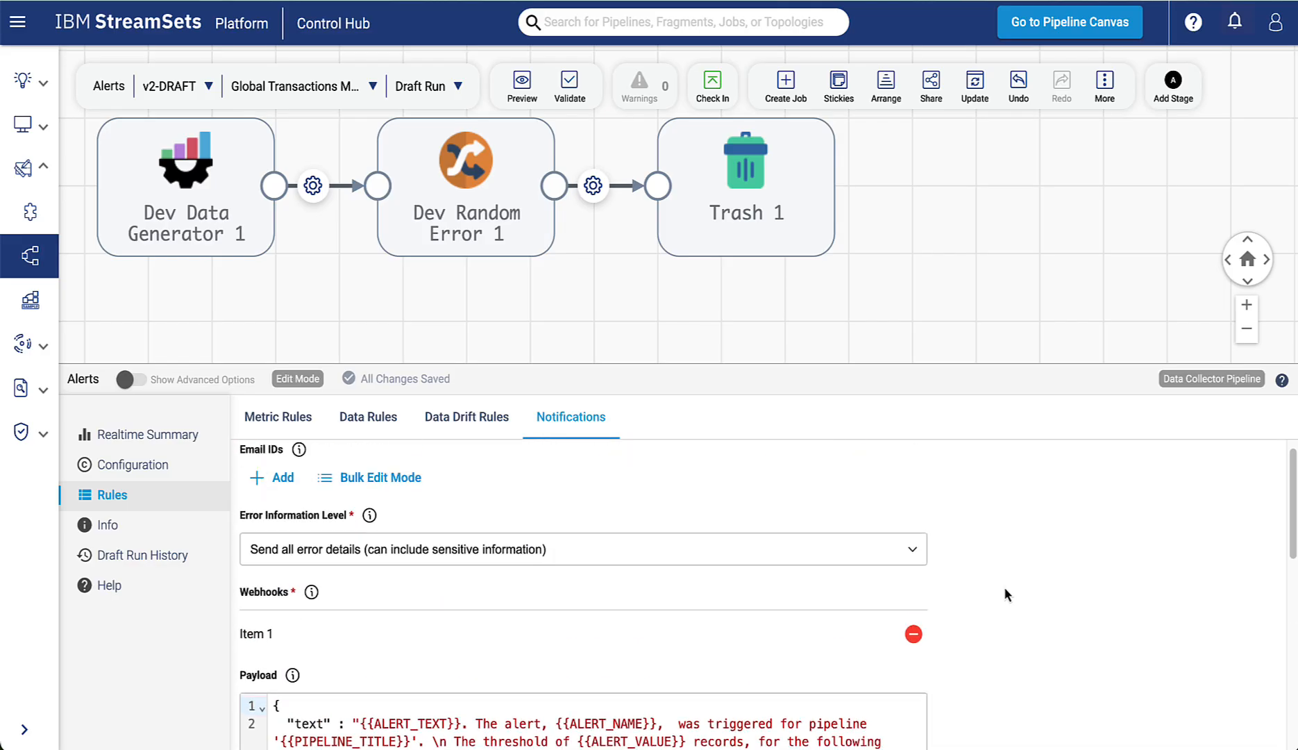
{"action": "left_click", "coordinate": [284, 495]}
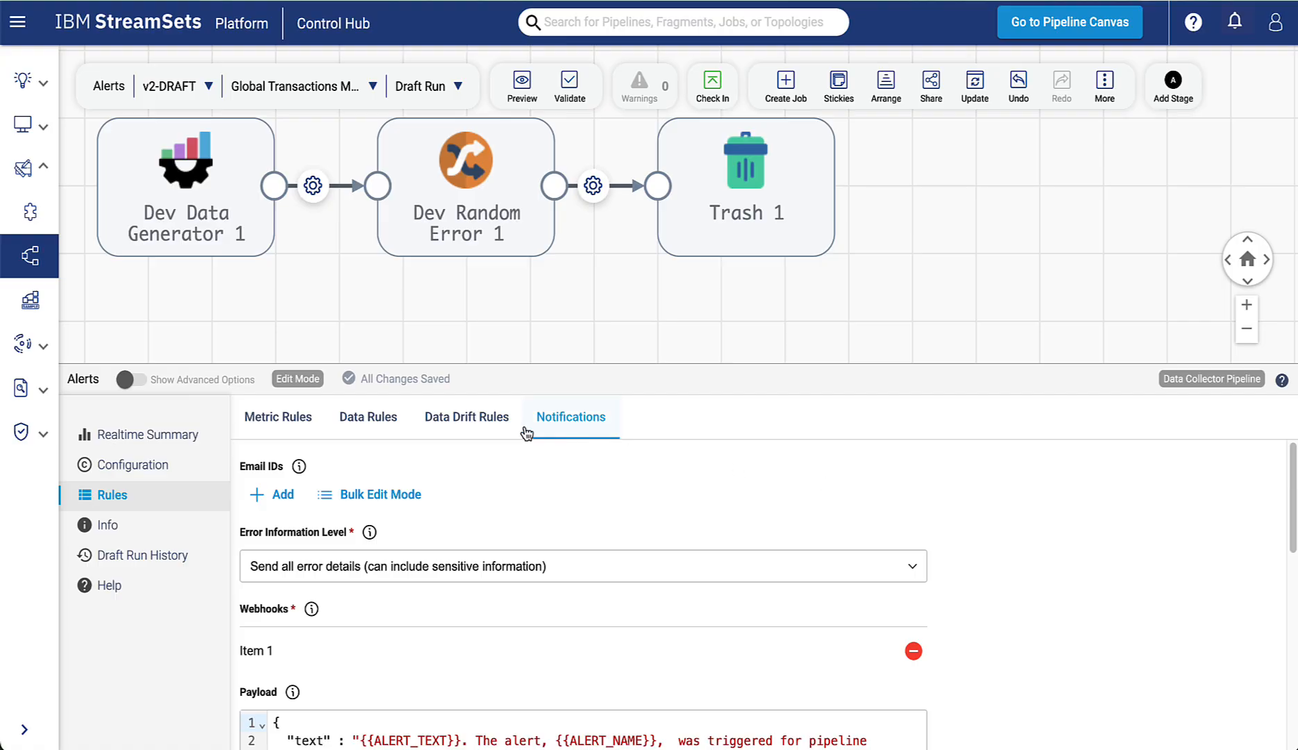
Enable the "High incidence of Error Records" metric rule and start a draft run with the origin reset.
{"action": "left_click", "coordinate": [293, 417]}
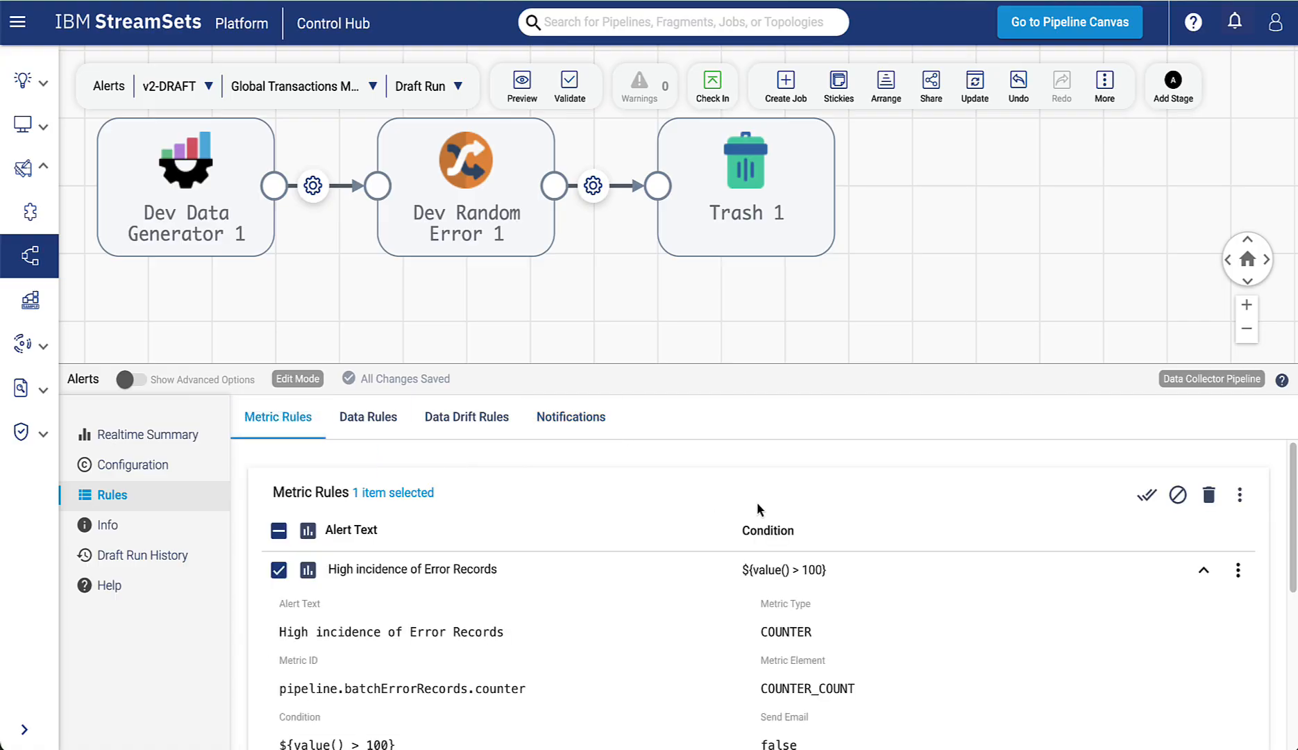
{"action": "left_click", "coordinate": [1205, 573]}
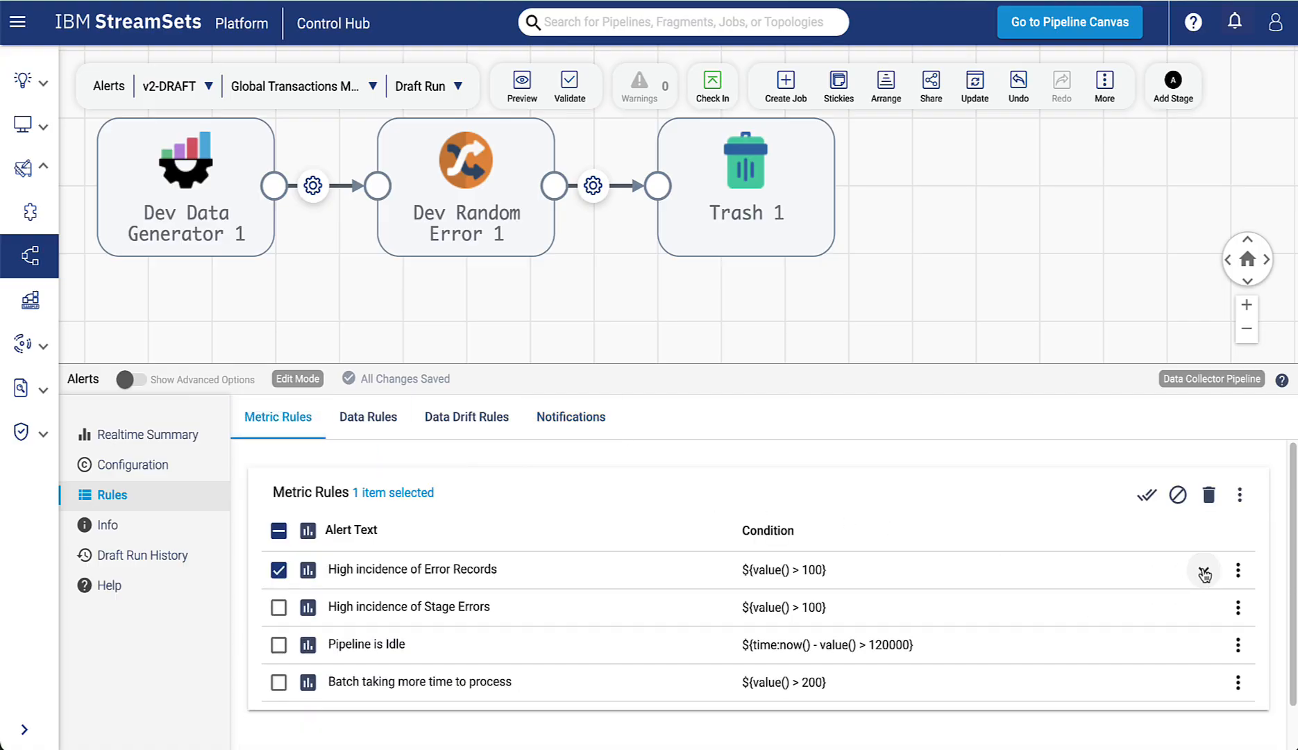
{"action": "left_click", "coordinate": [1158, 498]}
{"action": "left_click", "coordinate": [430, 82]}
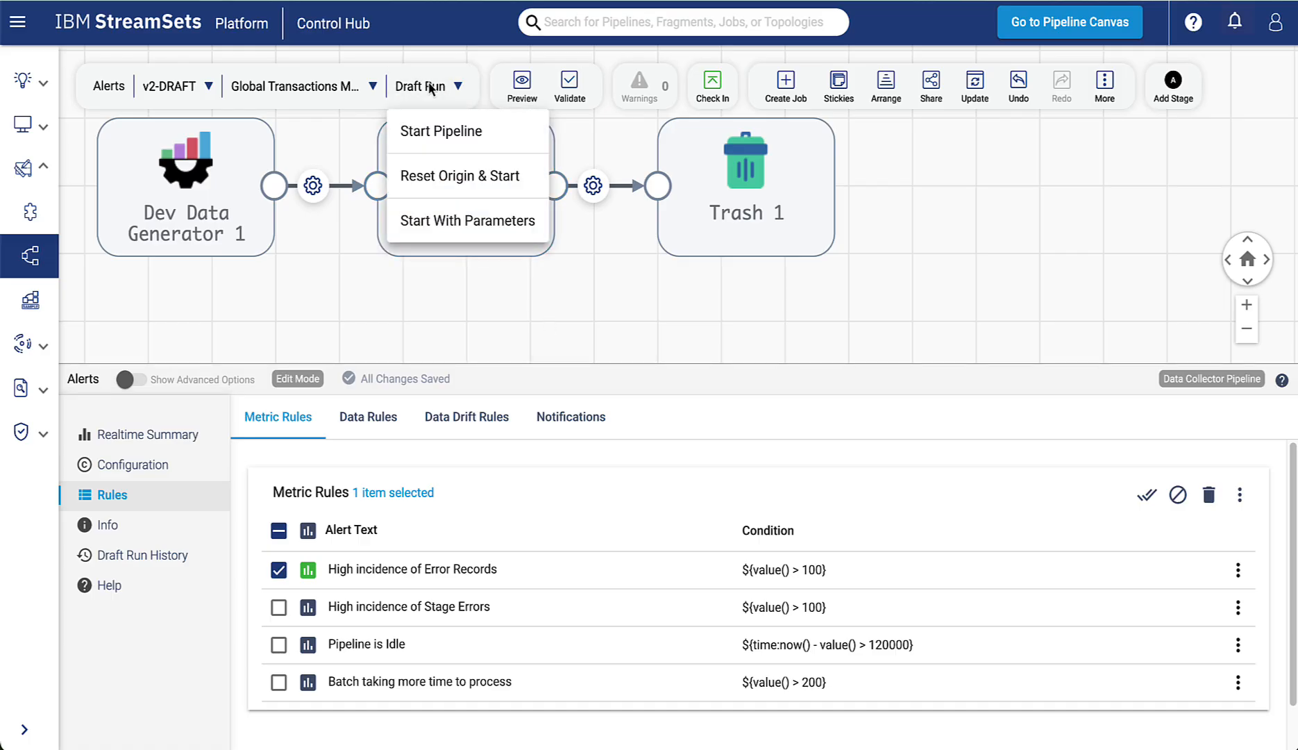
{"action": "left_click", "coordinate": [444, 178]}
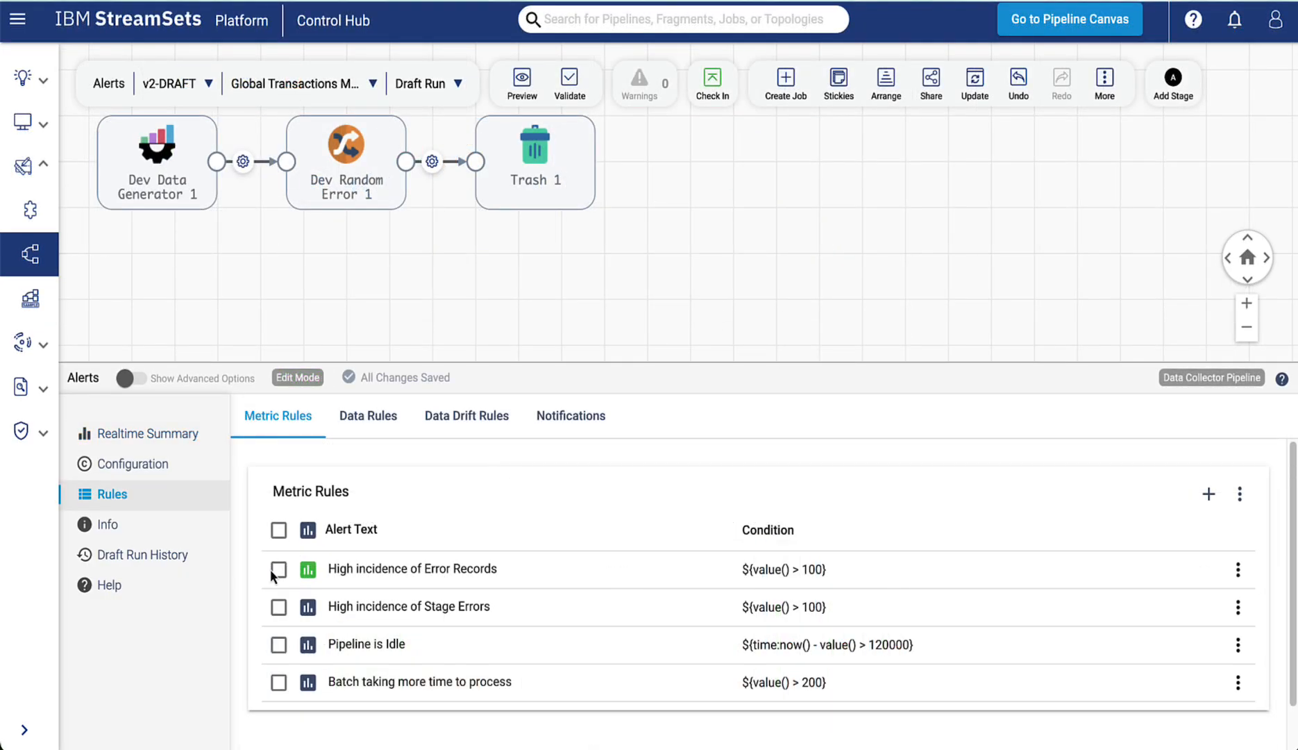
Disable the "High incidence of Error Records" metric rule.
{"action": "left_click", "coordinate": [277, 570]}
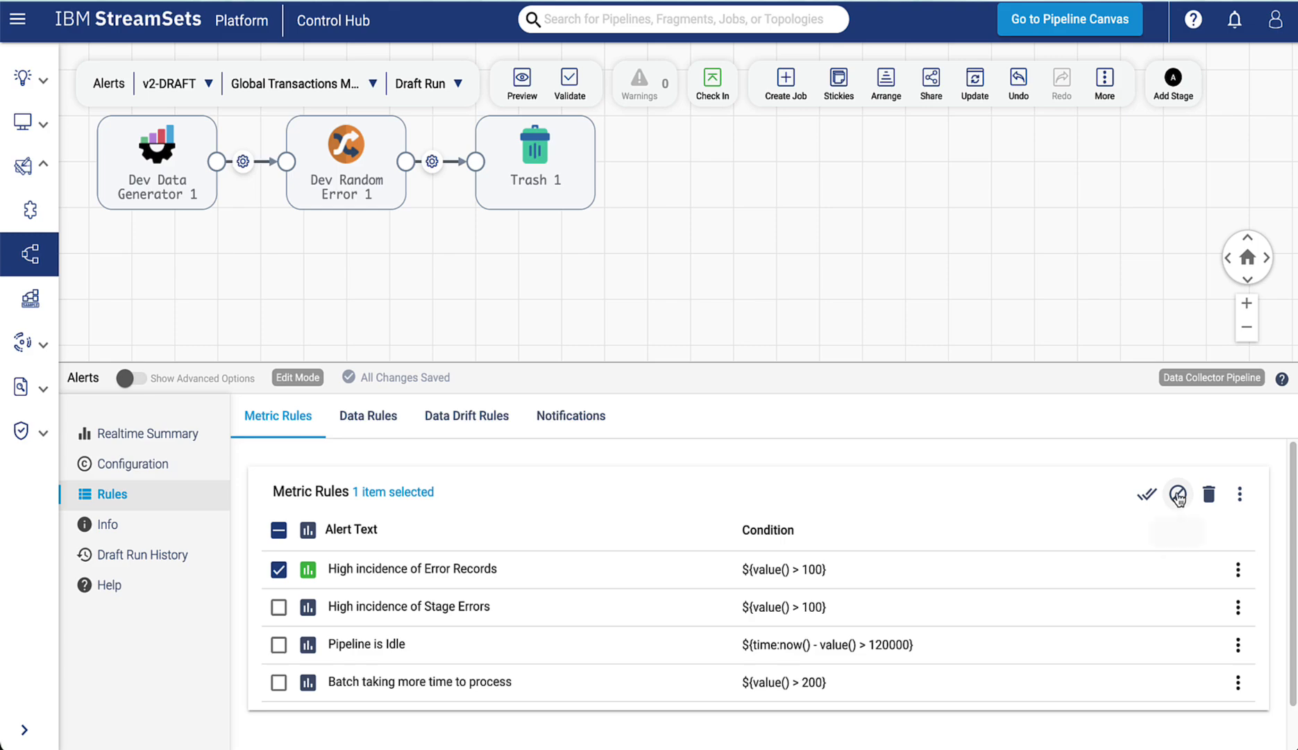
{"action": "left_click", "coordinate": [1178, 495]}
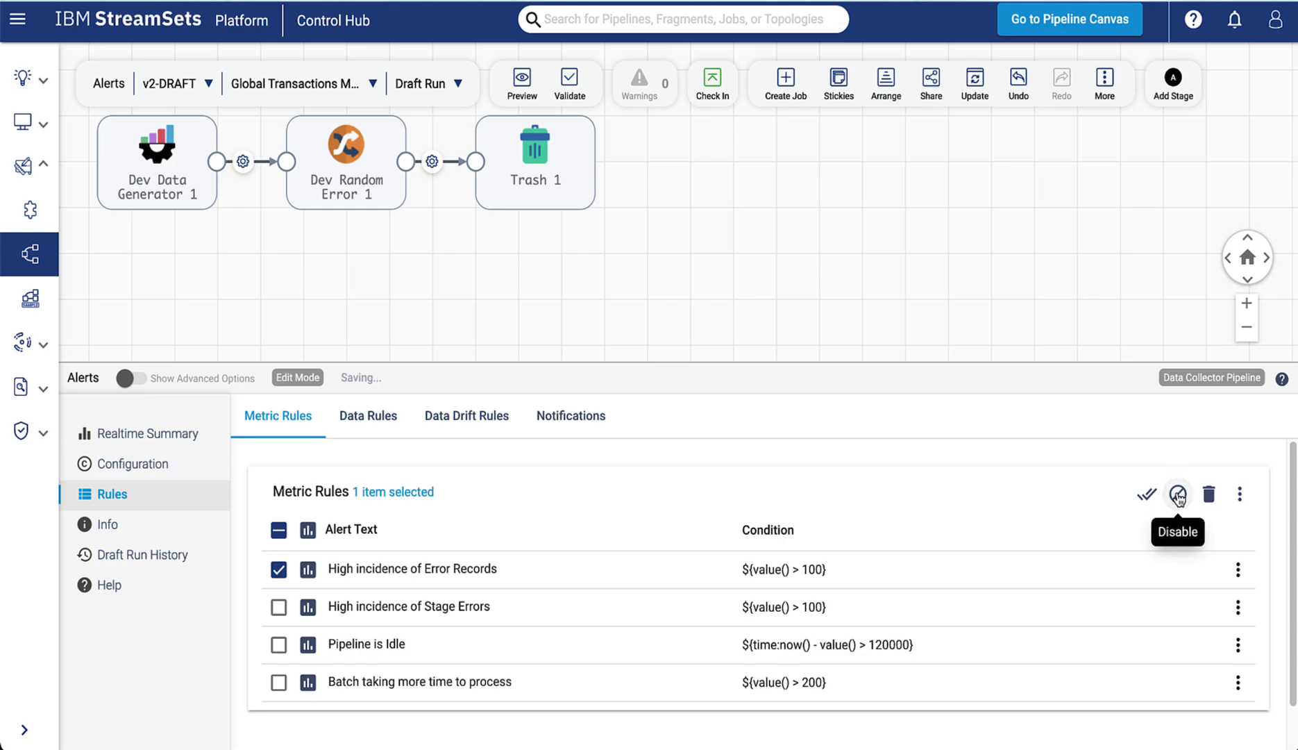
Create a data rule on Dev Data Generator 1's output stream: label 'The' Spotter, condition ${str:contains(record:value('/Book'),'The')}, sampling percentage 100.
{"action": "left_click", "coordinate": [366, 425]}
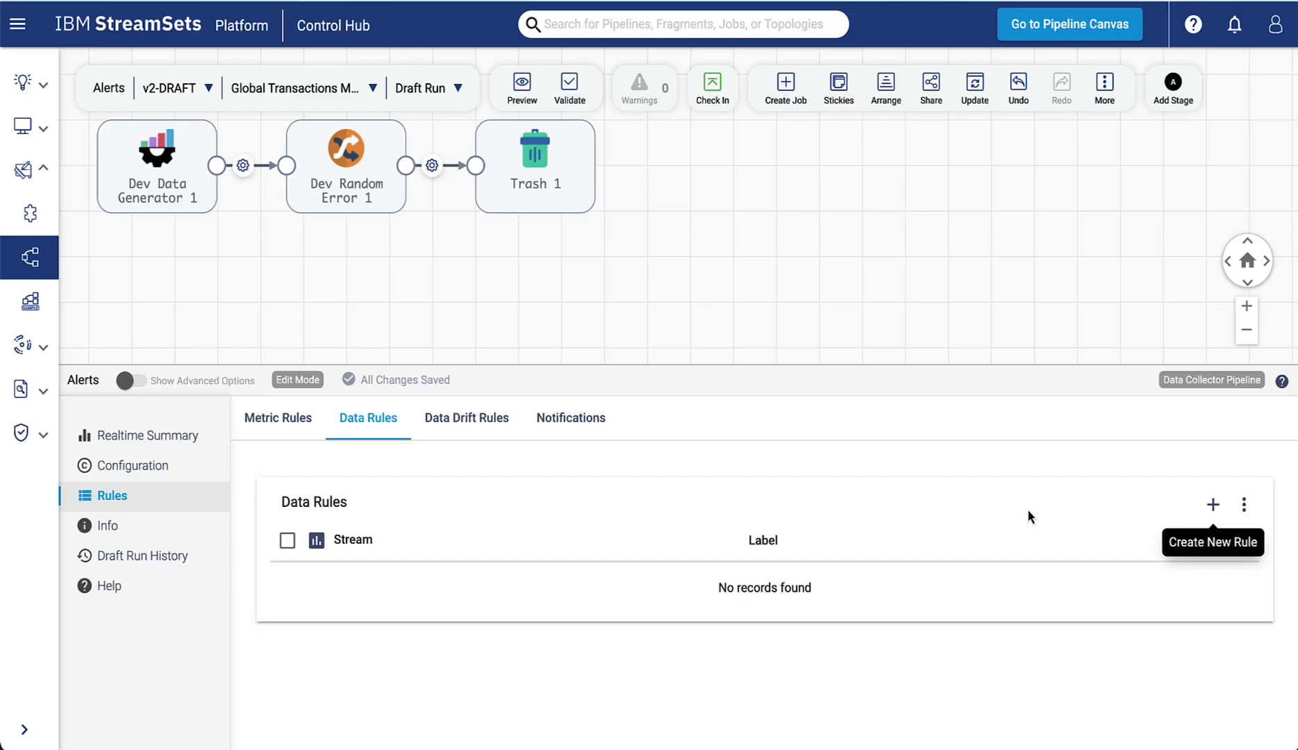
{"action": "left_click", "coordinate": [243, 167]}
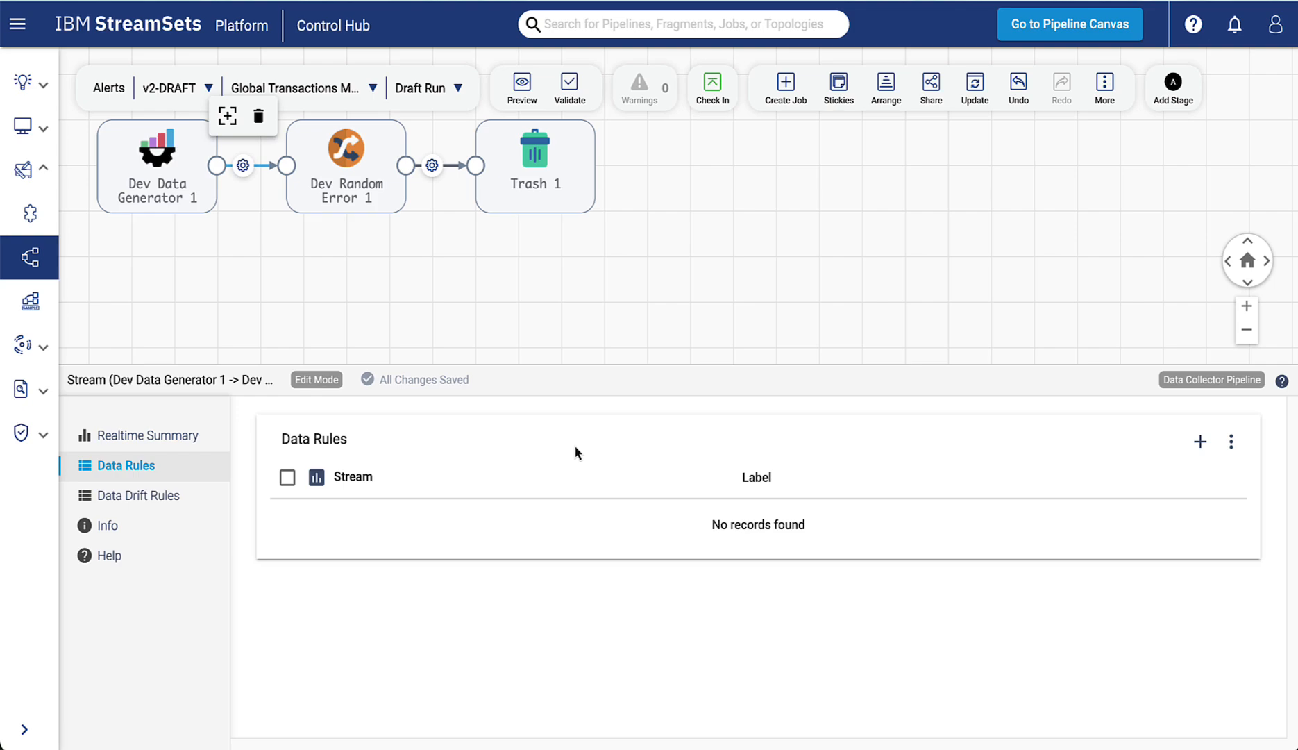
{"action": "left_click", "coordinate": [1200, 444]}
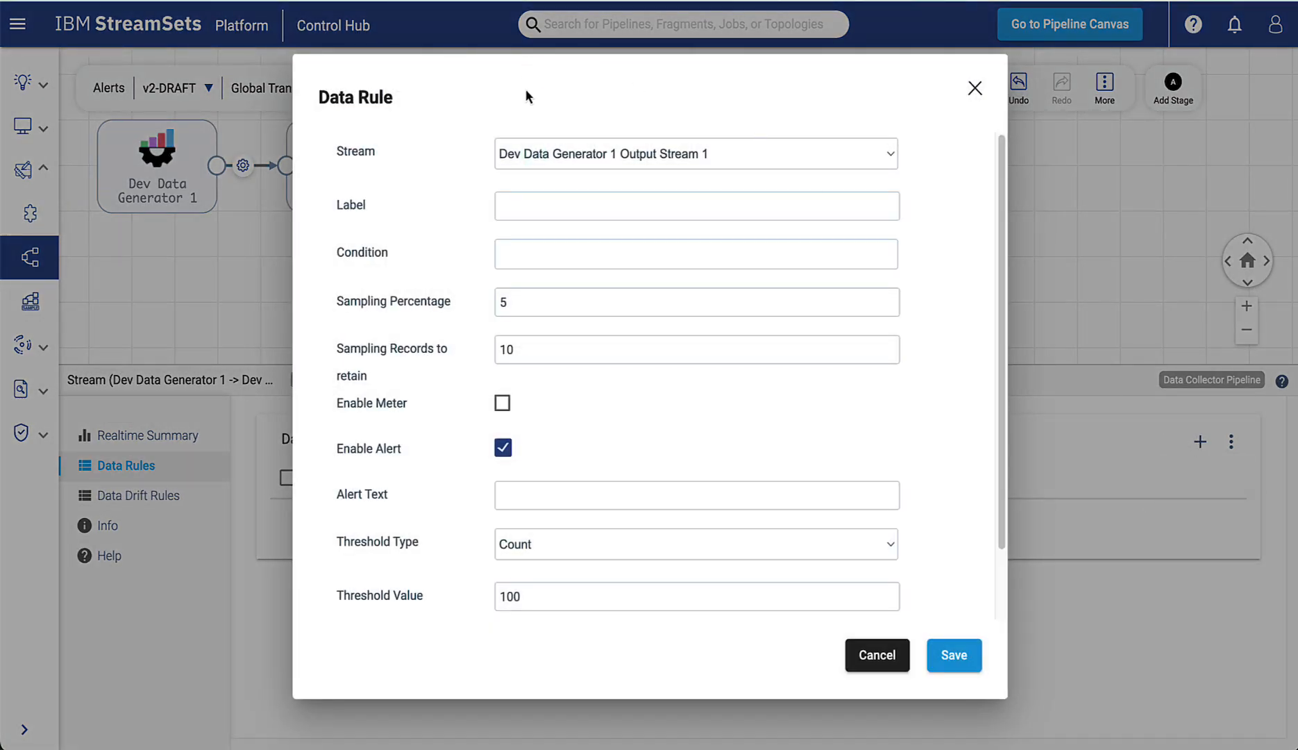
{"action": "left_click", "coordinate": [544, 207]}
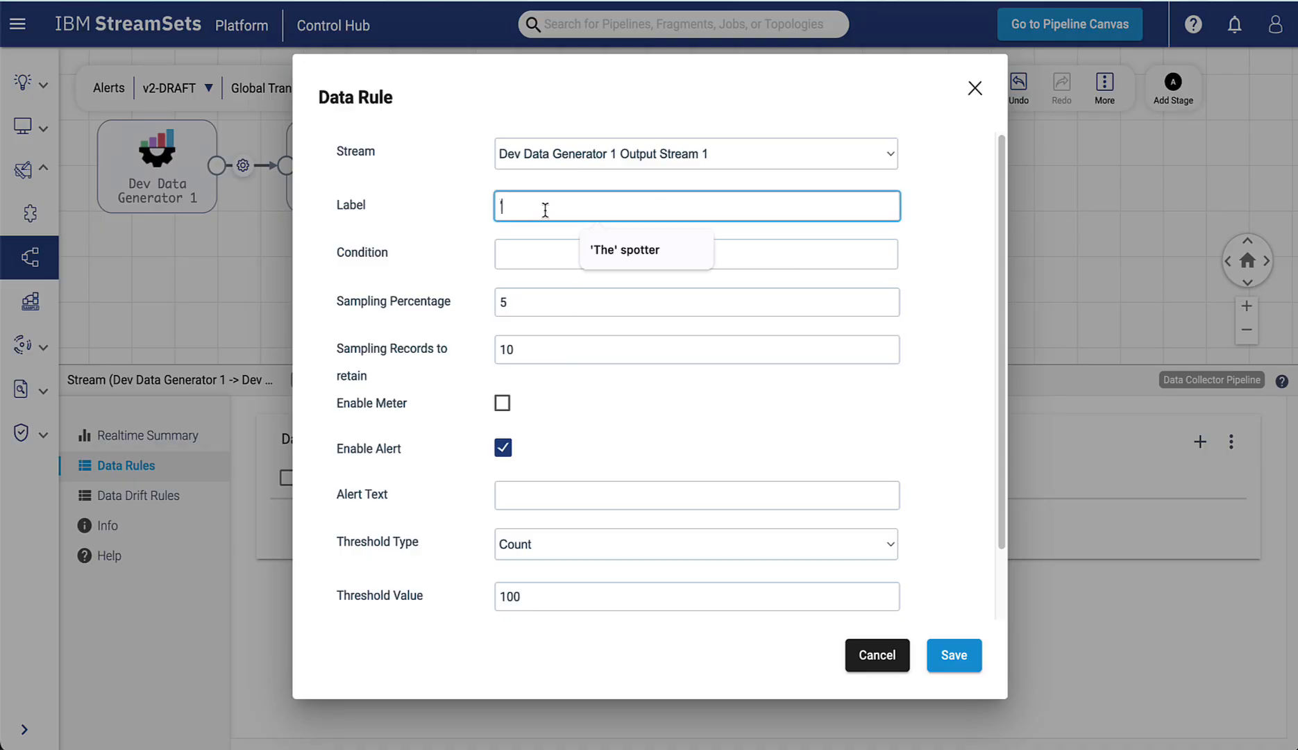
{"action": "type", "text": "'The' Spotter"}
{"action": "left_click", "coordinate": [534, 258]}
{"action": "type", "text": "${str:contains(record:value('/Book'),'The')}"}
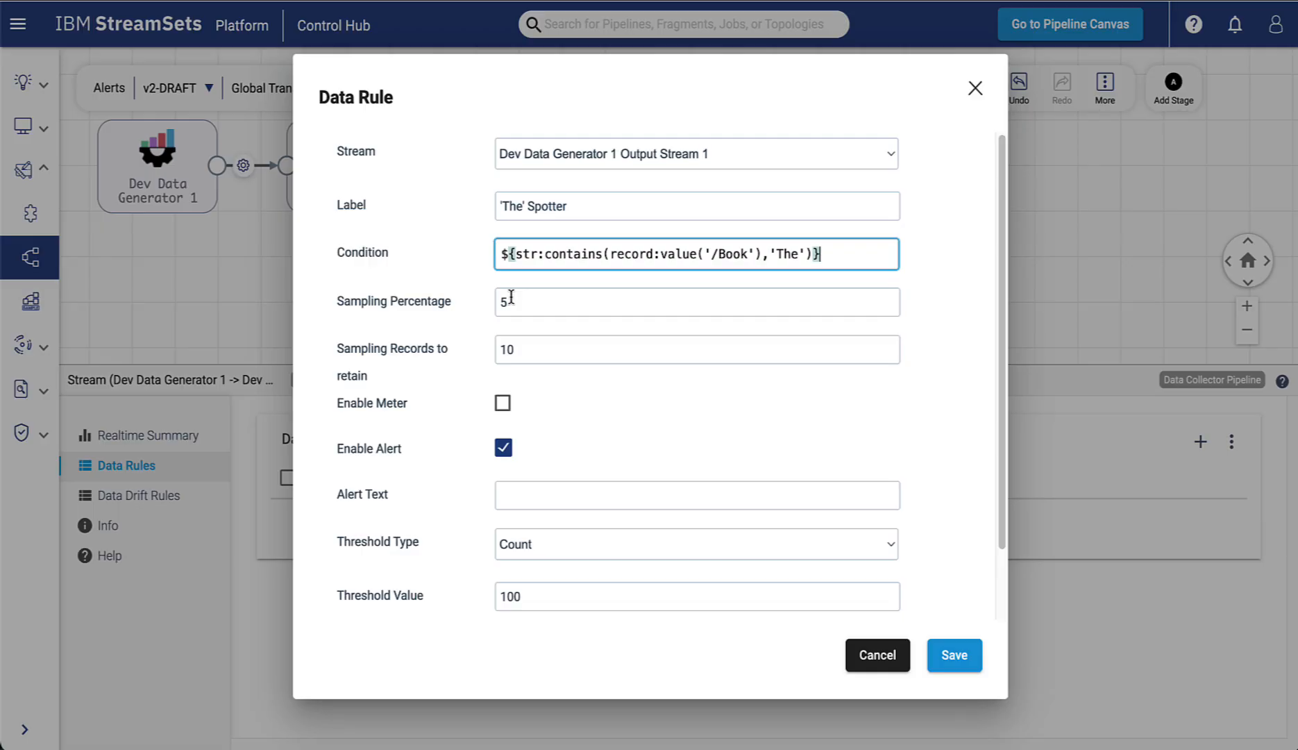
{"action": "left_click_drag", "start_coordinate": [511, 299], "coordinate": [480, 303]}
{"action": "type", "text": "100"}
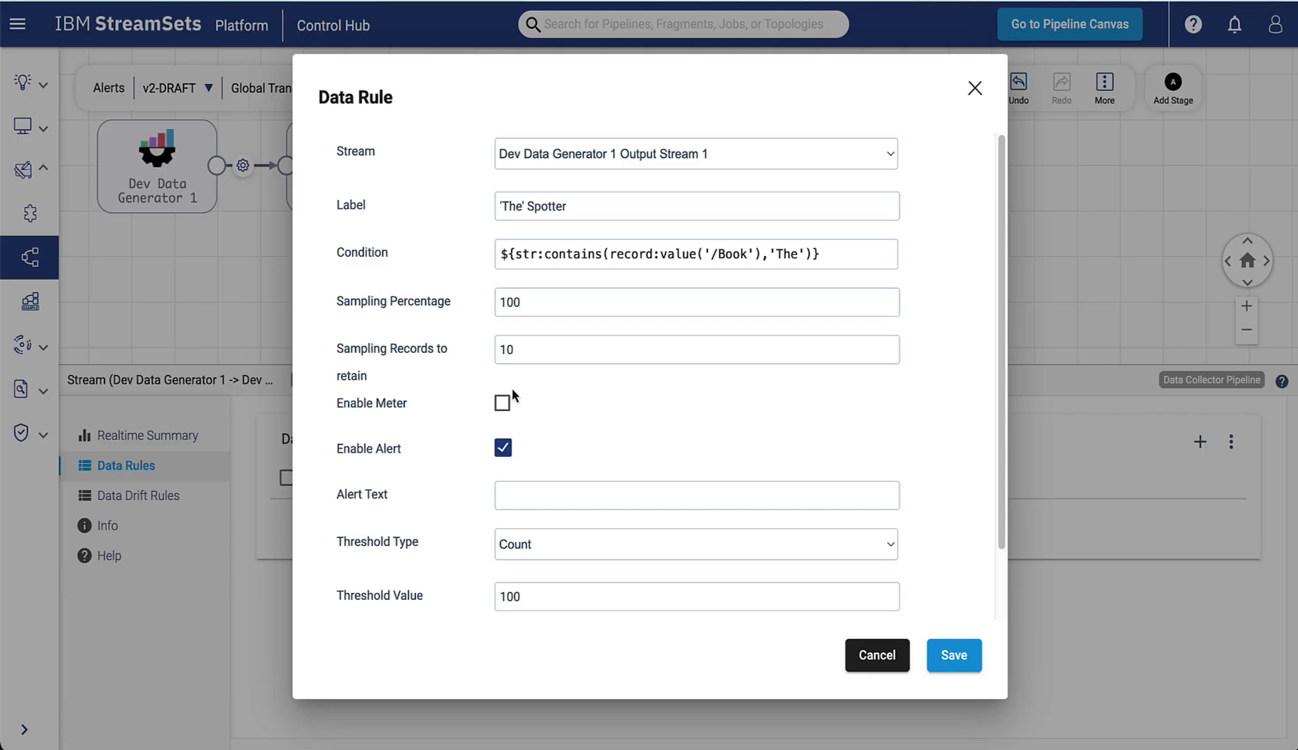
Enable the rule's meter, set alert text "The word 'The' has been spotted in the title of a book" and threshold value 50, and save.
{"action": "left_click", "coordinate": [501, 405]}
{"action": "left_click", "coordinate": [550, 498]}
{"action": "type", "text": "The word 'The' has been spotted in the title of a book"}
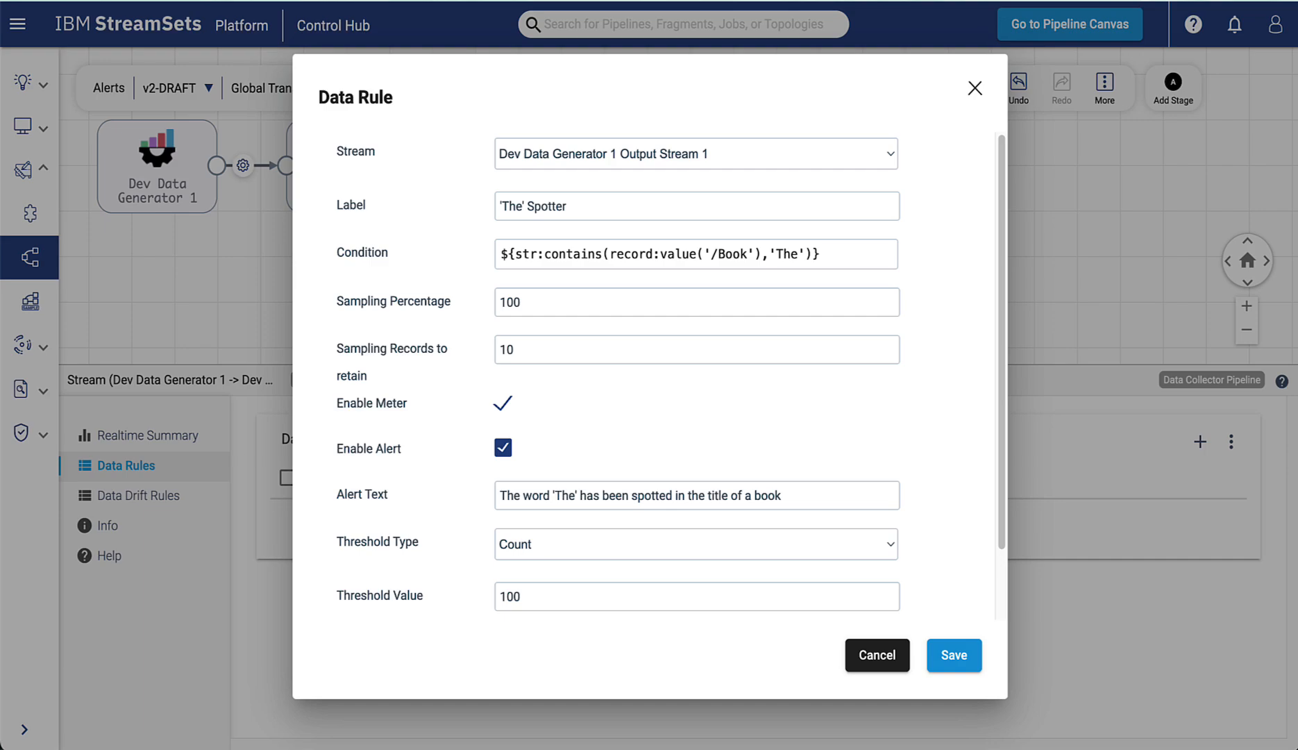
{"action": "double_click", "coordinate": [517, 596]}
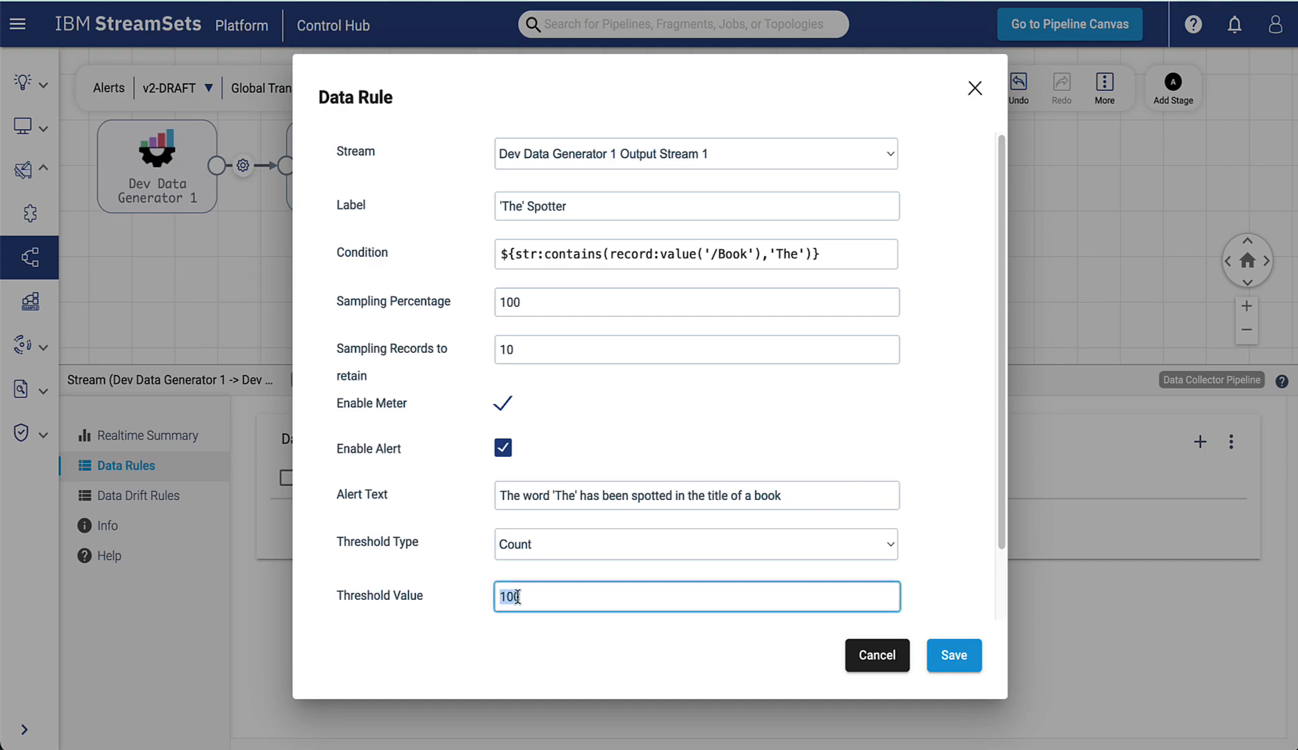
{"action": "type", "text": "50"}
{"action": "left_click", "coordinate": [959, 648]}
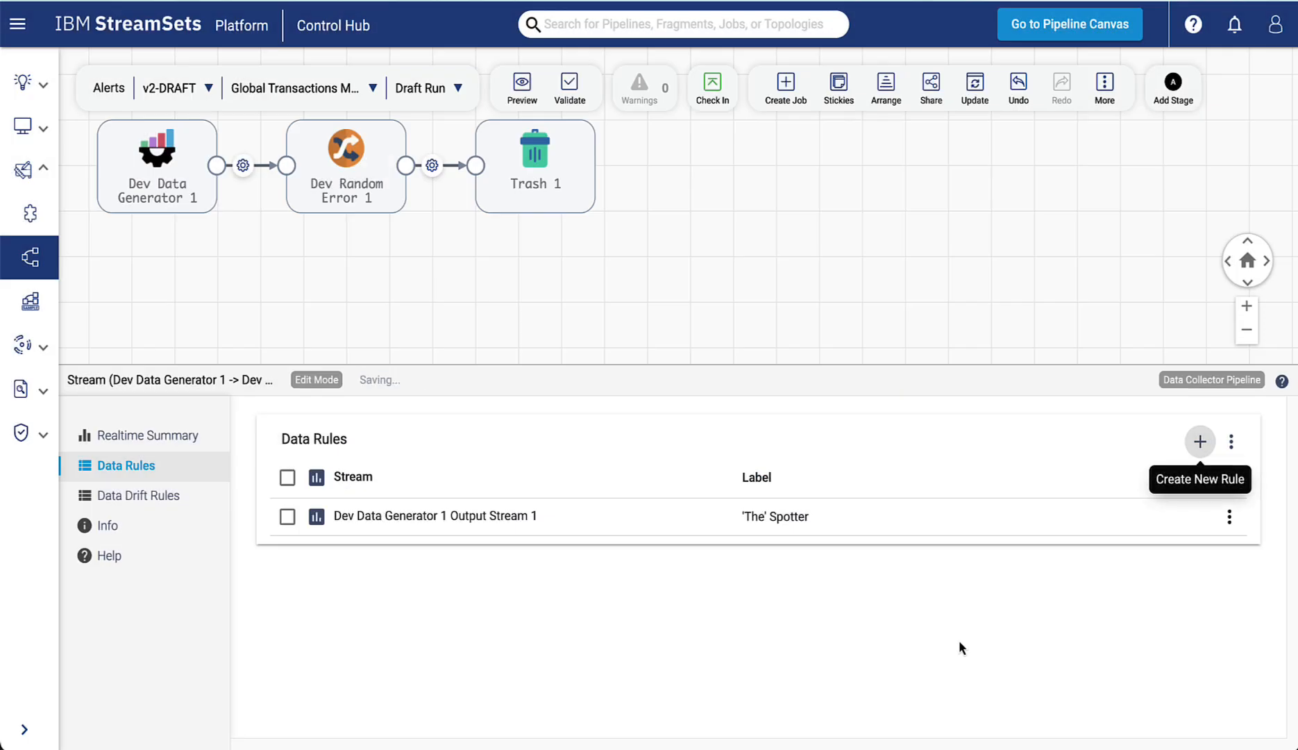
Enable the 'The' Spotter data rule and start a draft run with the origin reset.
{"action": "left_click", "coordinate": [288, 516]}
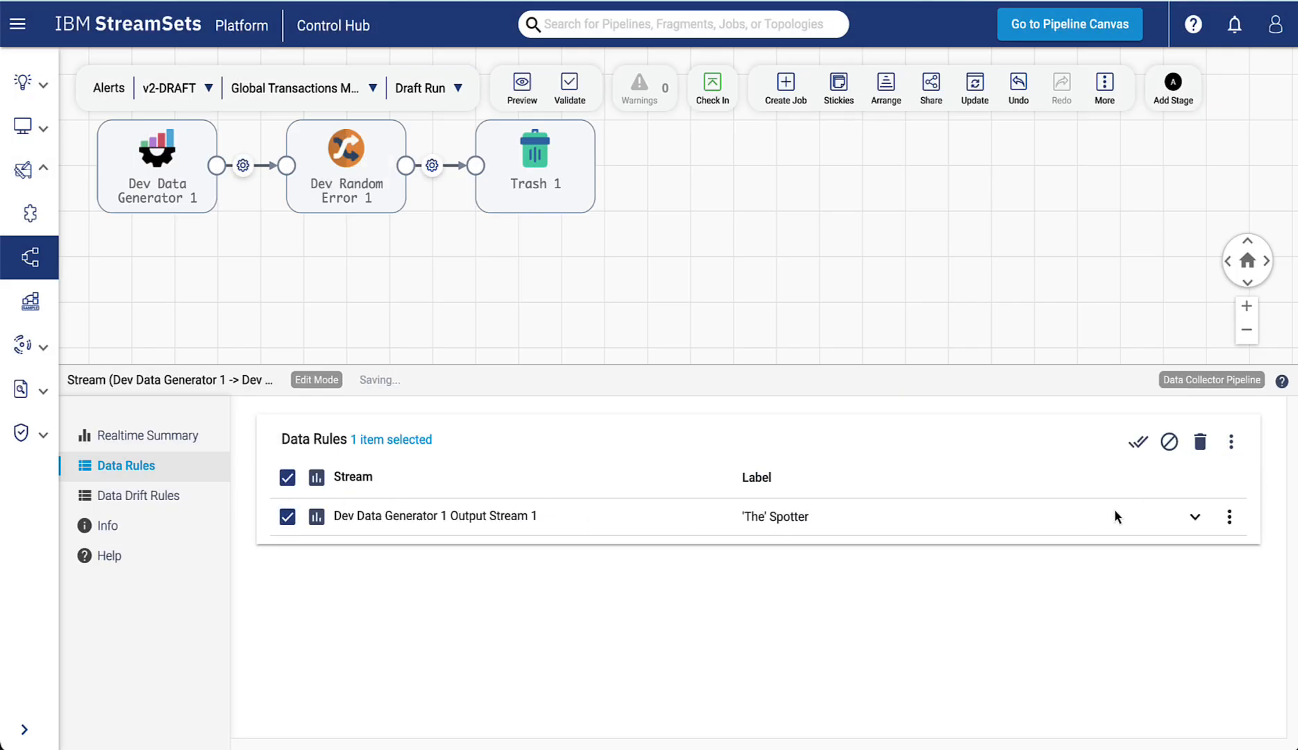
{"action": "left_click", "coordinate": [1140, 450]}
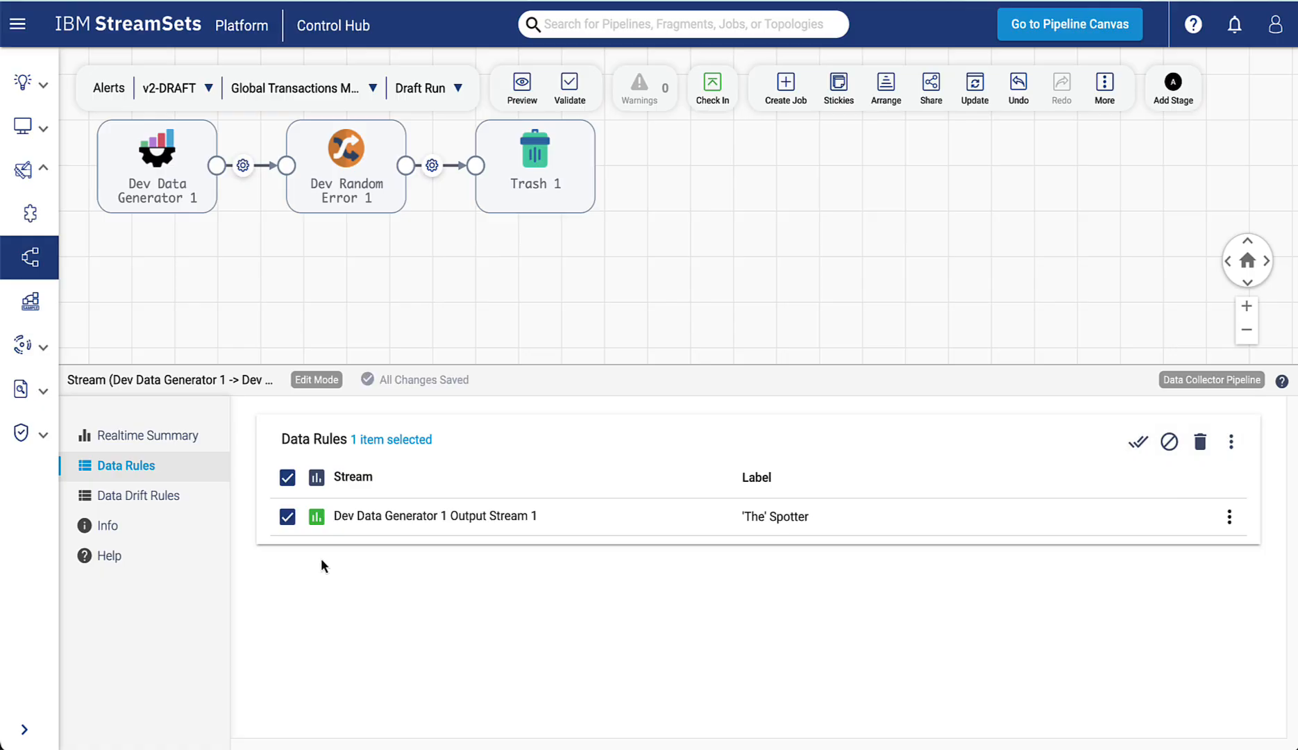
{"action": "left_click", "coordinate": [435, 95]}
{"action": "left_click", "coordinate": [456, 172]}
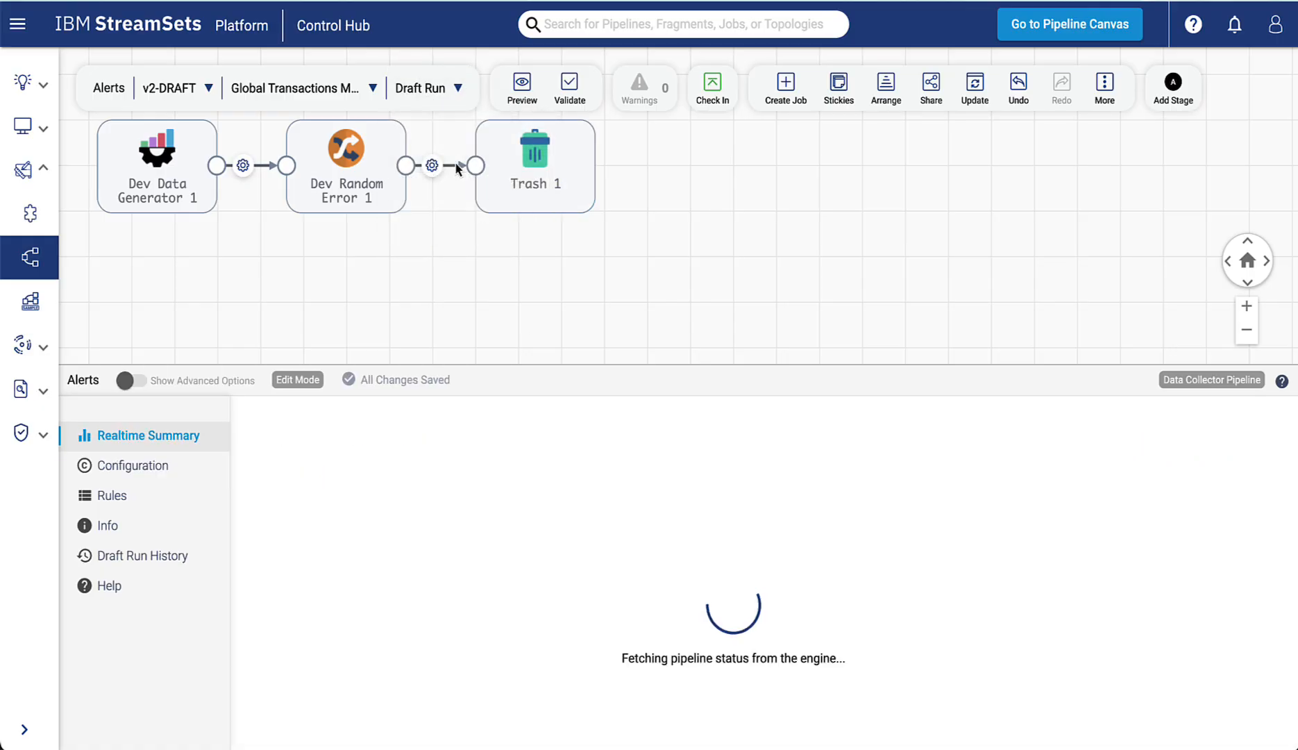